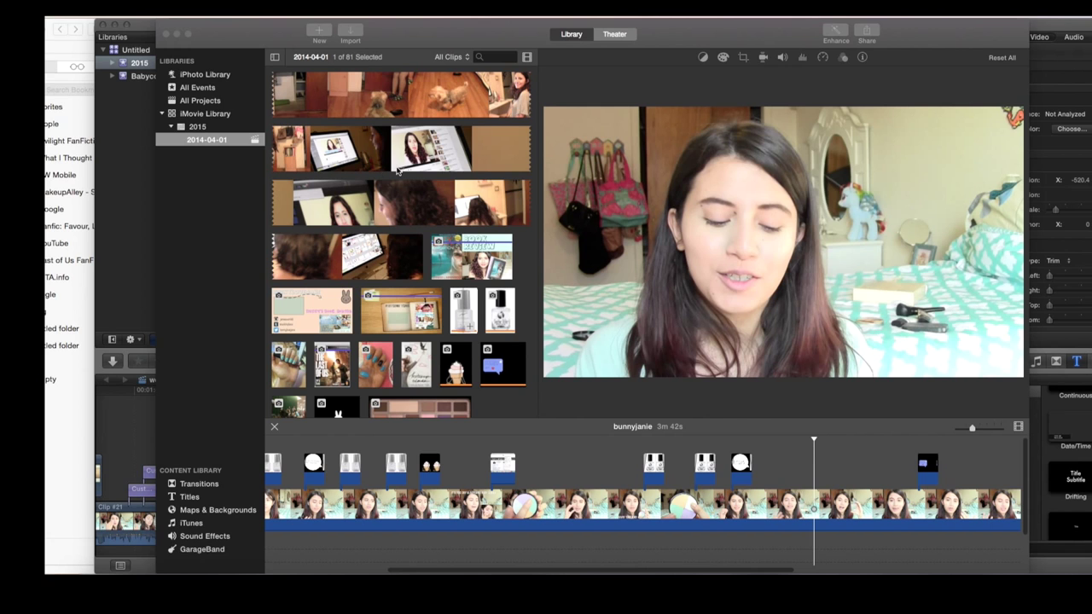
Step: Select the first speech-bubble overlay clip and keep Picture in Picture as its overlay type
drag(415, 19, 384, 19)
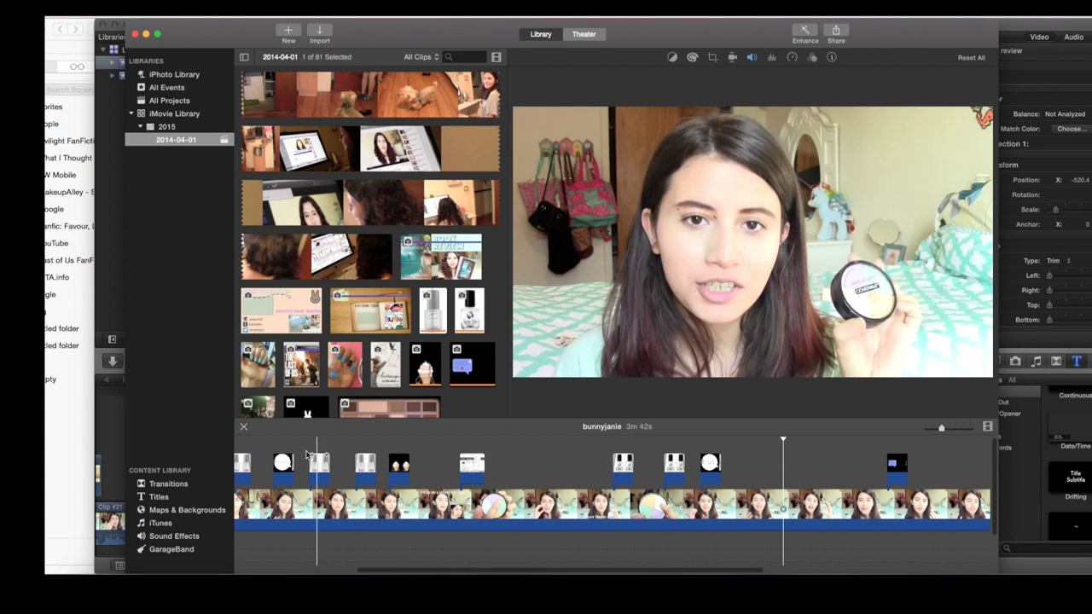
scroll(310, 450, left, 5)
scroll(309, 451, left, 3)
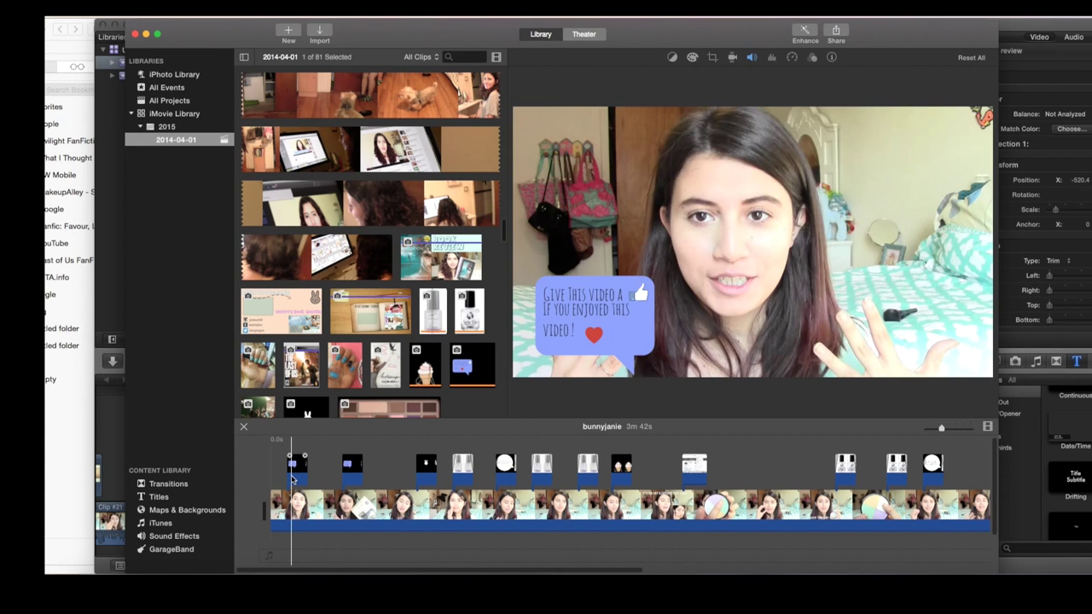
click(295, 469)
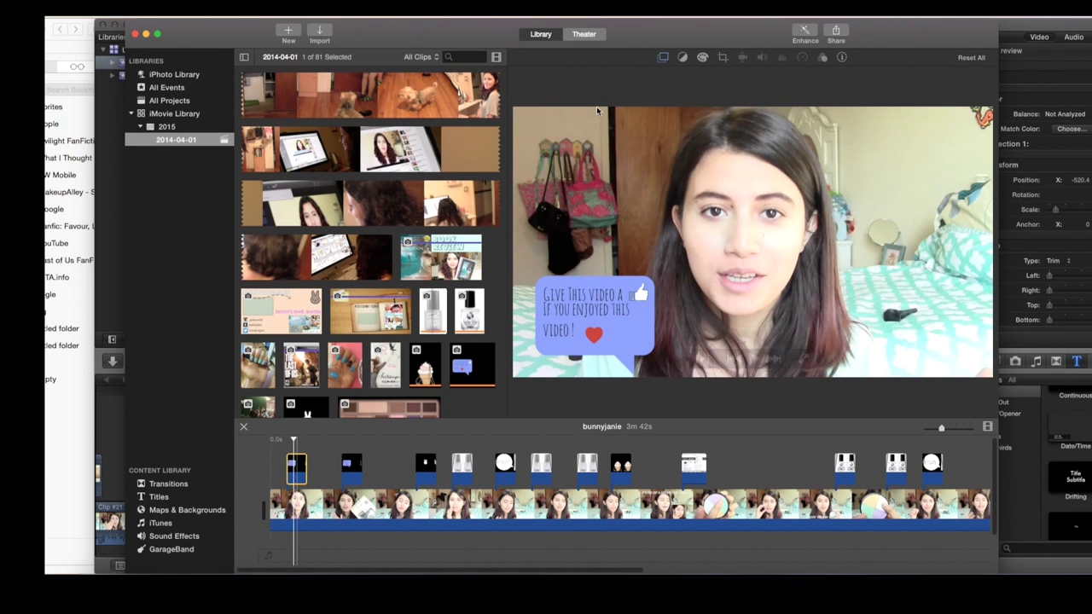
click(667, 58)
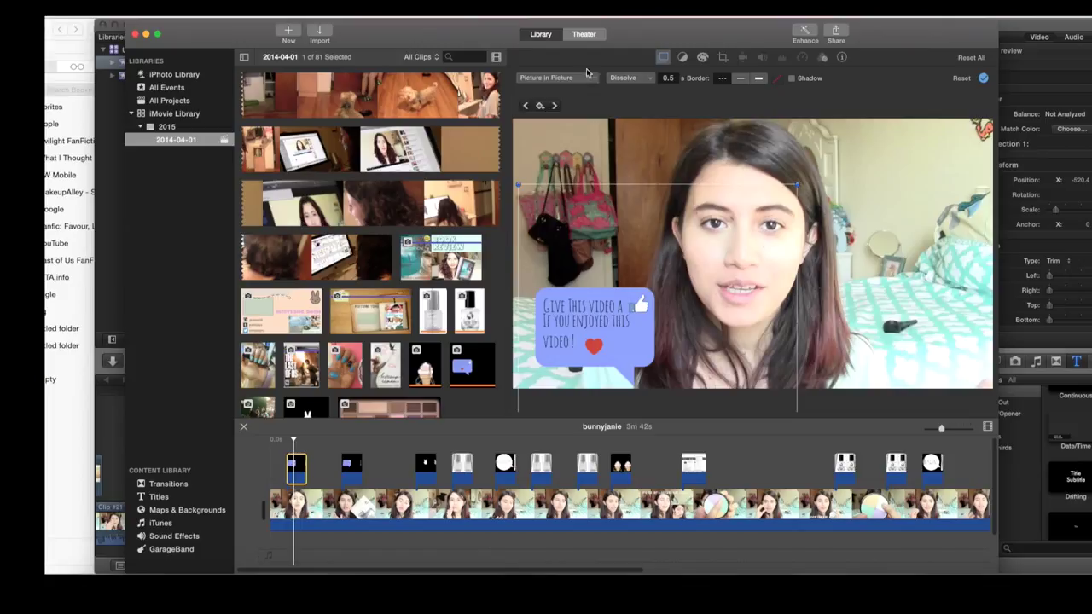
click(570, 77)
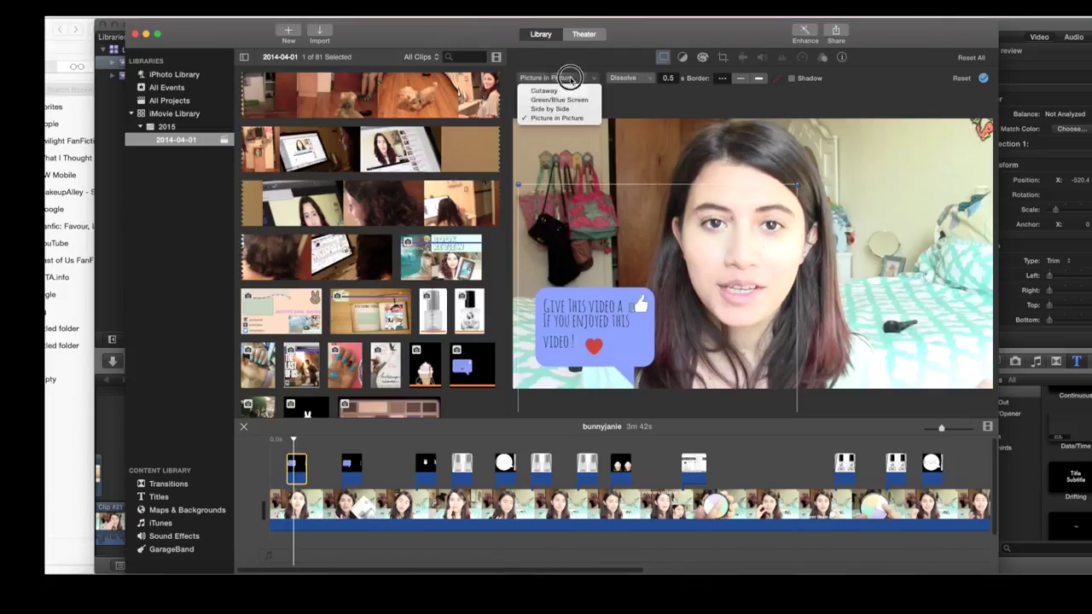
click(564, 119)
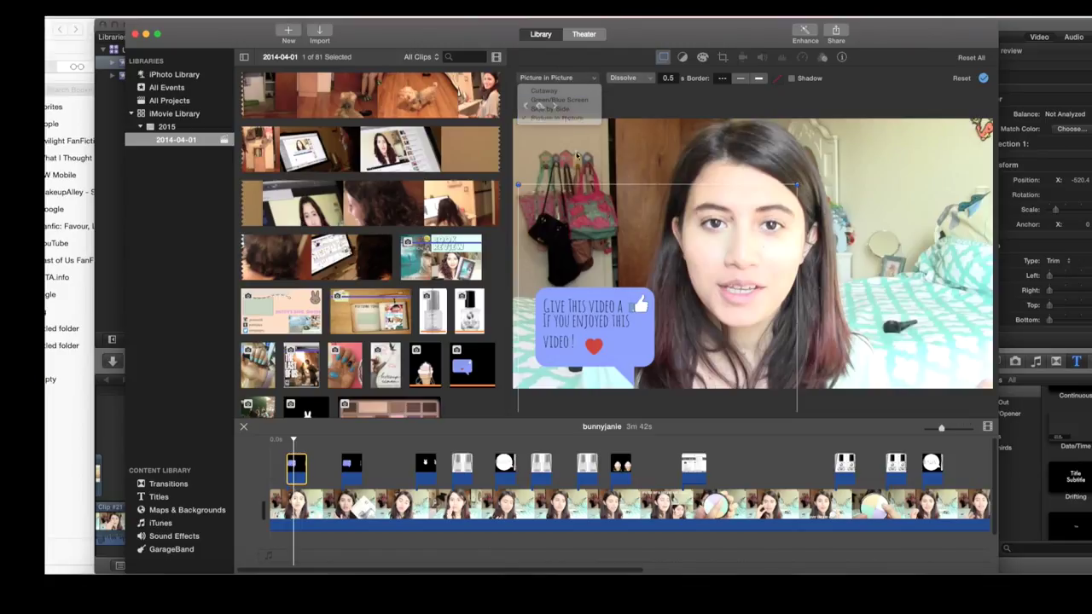
Step: Enlarge the like-bubble inset and move it left and slightly higher in the frame
drag(519, 186, 546, 162)
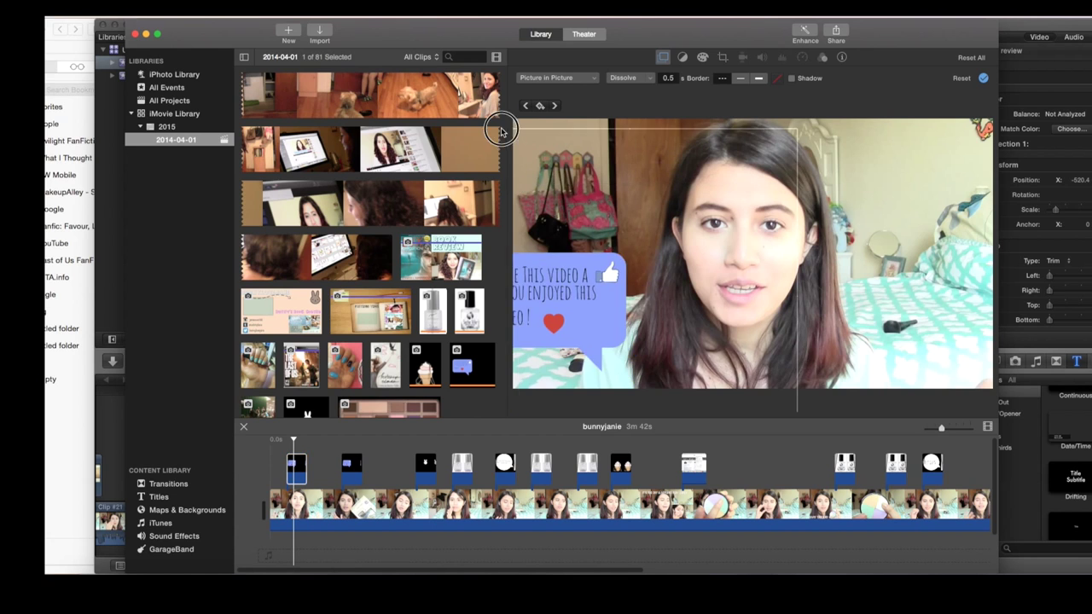
drag(805, 269, 760, 265)
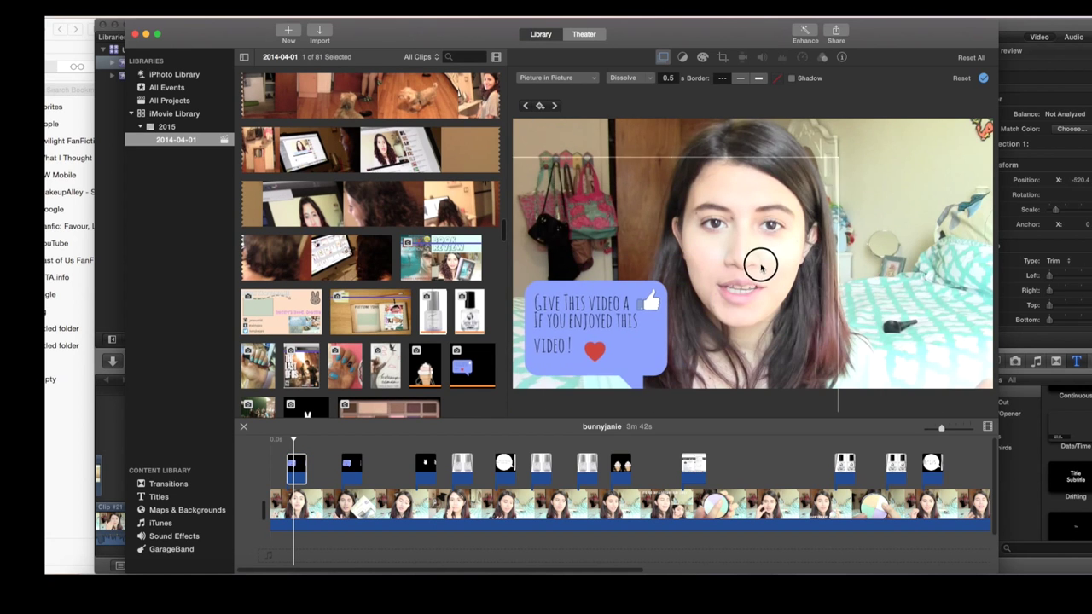
drag(623, 229, 619, 218)
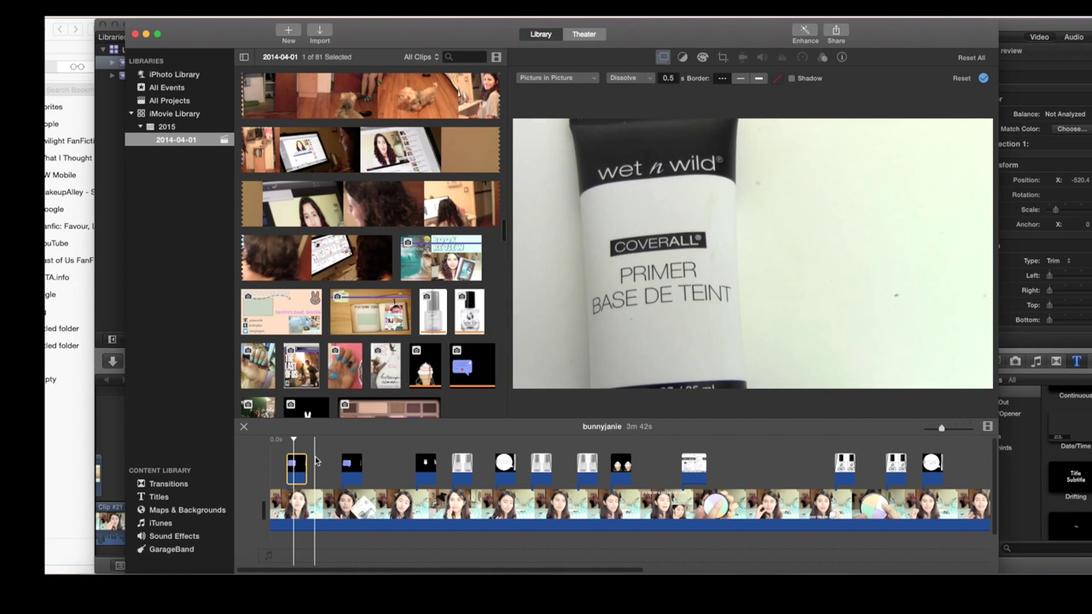
Step: Clear the clip selection and move the playhead to just before the web-screenshot overlay
click(339, 453)
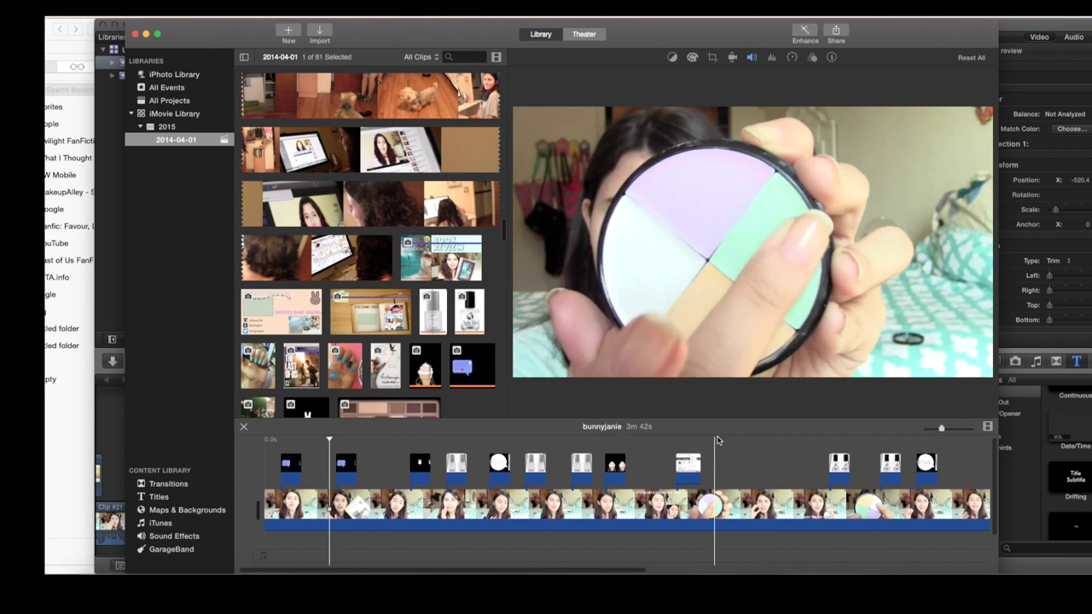
click(717, 437)
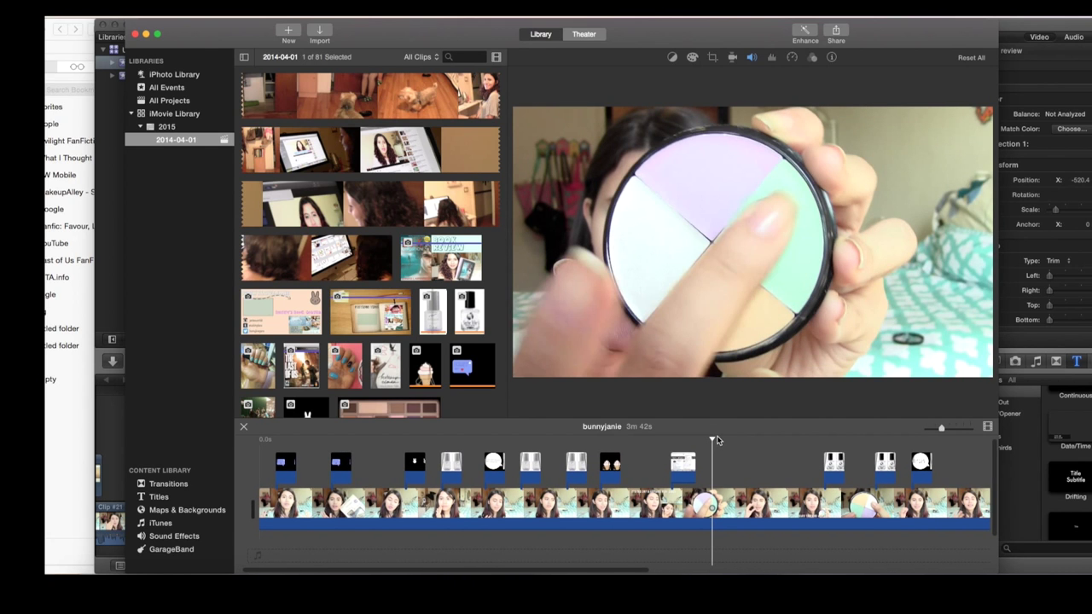
scroll(366, 253, down, 10)
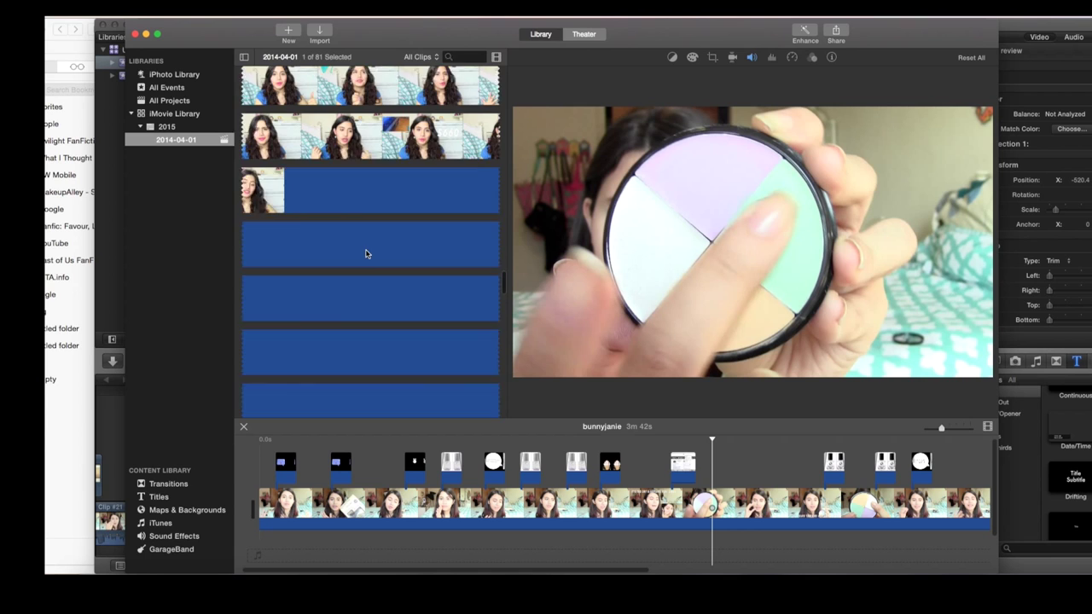
scroll(367, 252, down, 5)
scroll(363, 243, up, 2)
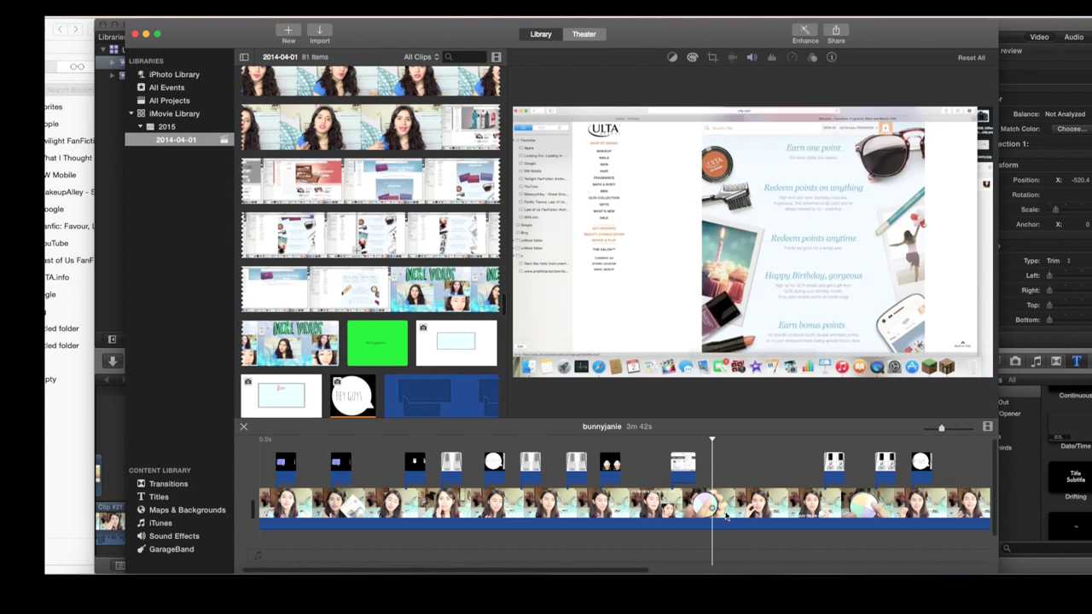
click(700, 484)
click(668, 442)
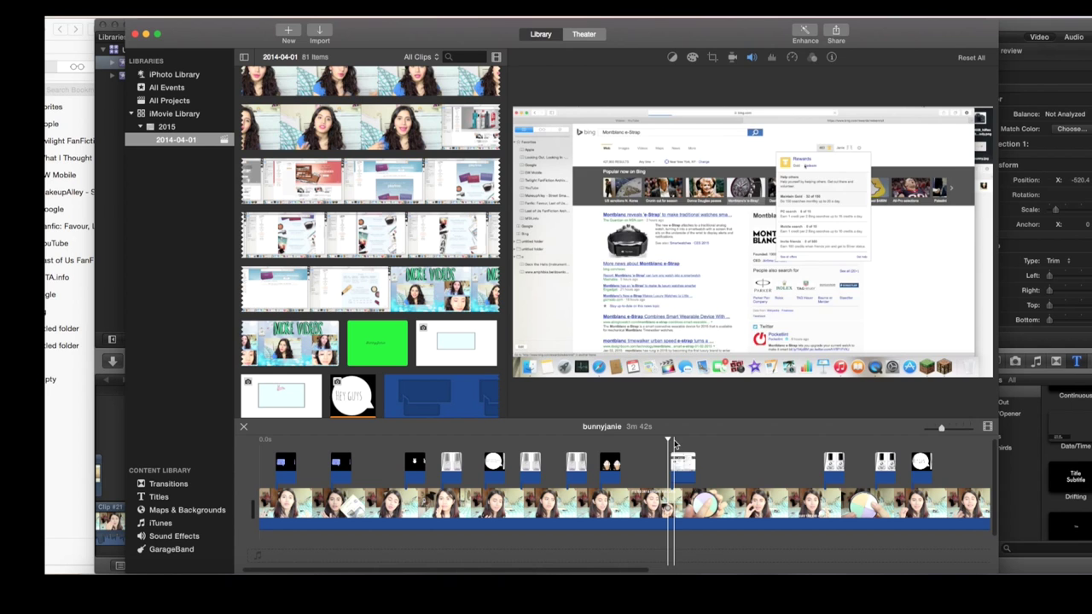
Step: Preview playback, then show the web-screenshot overlay clip's Cutaway settings
click(747, 360)
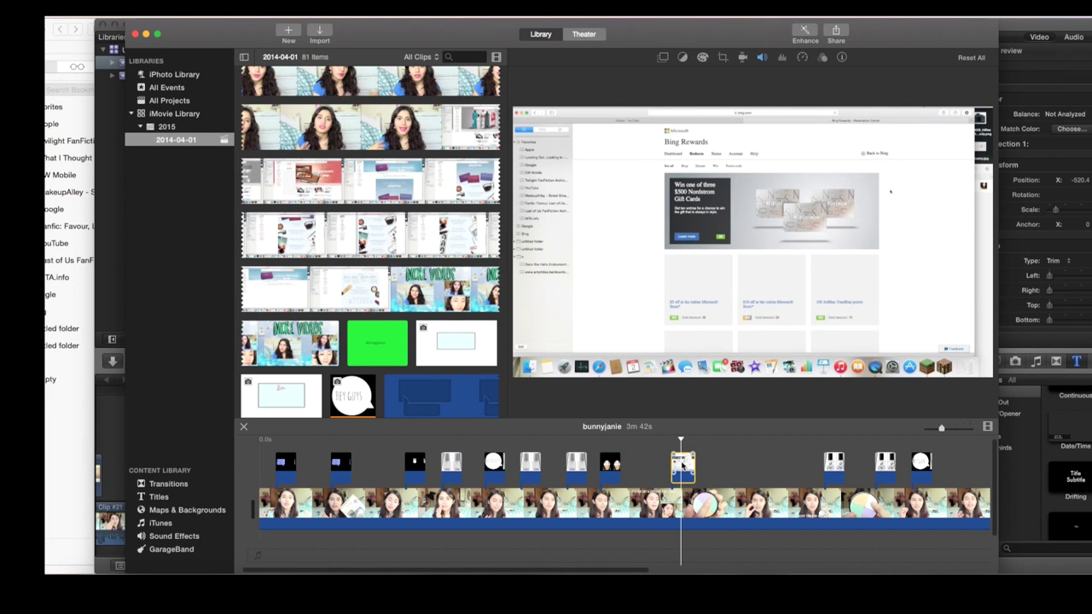
click(682, 465)
click(663, 57)
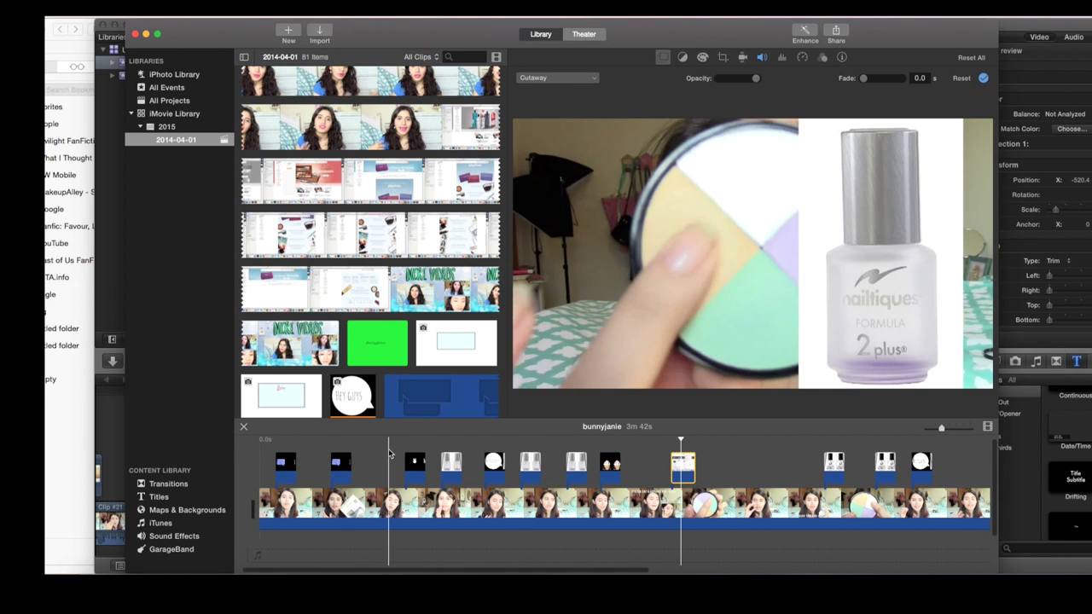
Step: Select the second like-bubble overlay and view its Crop, then Color Balance options
click(341, 464)
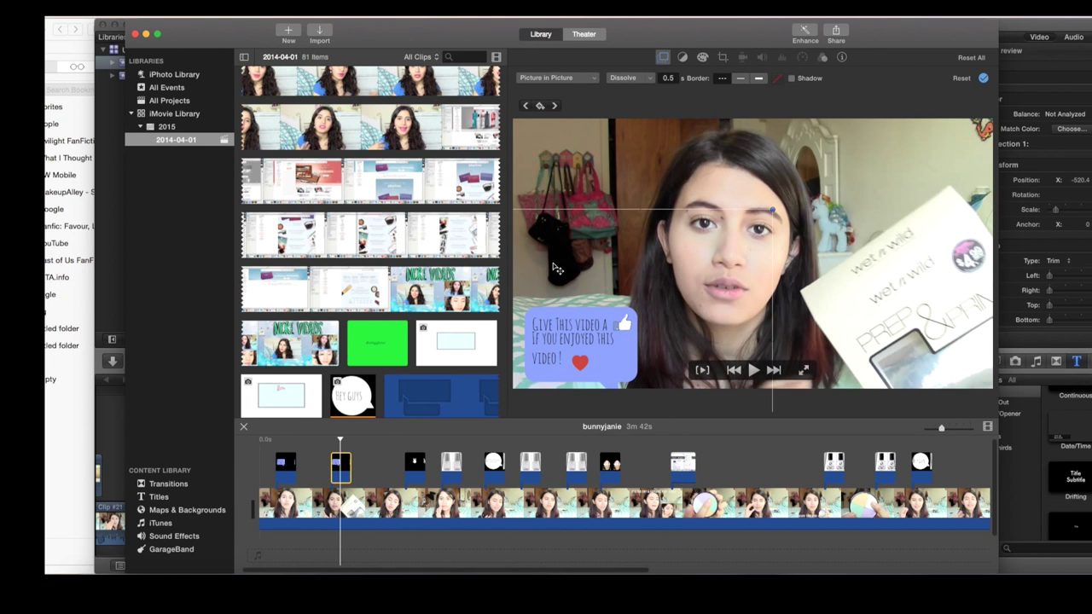
click(722, 58)
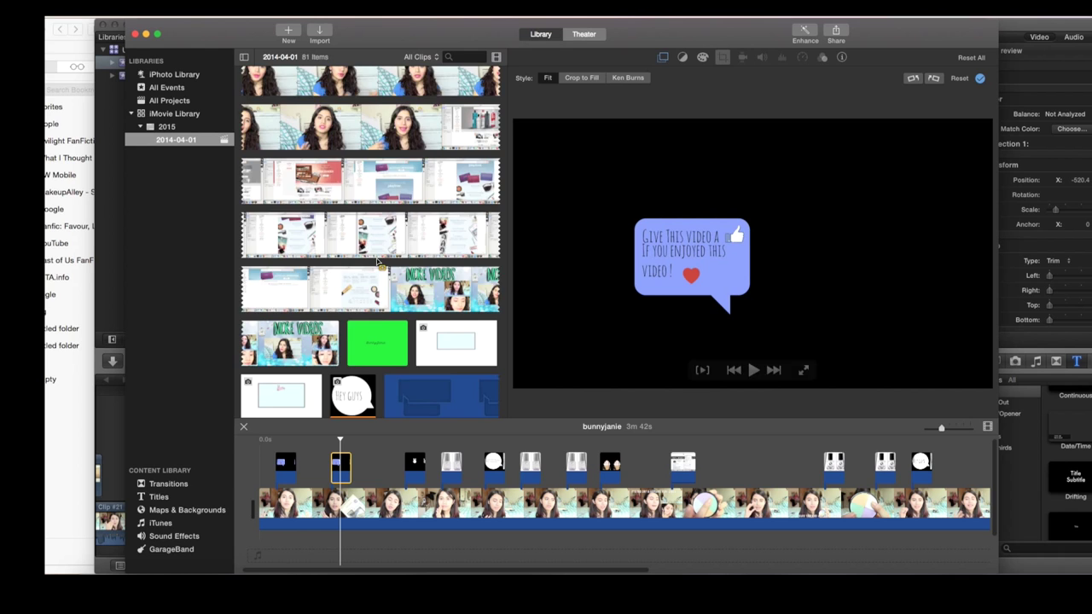
scroll(379, 263, down, 3)
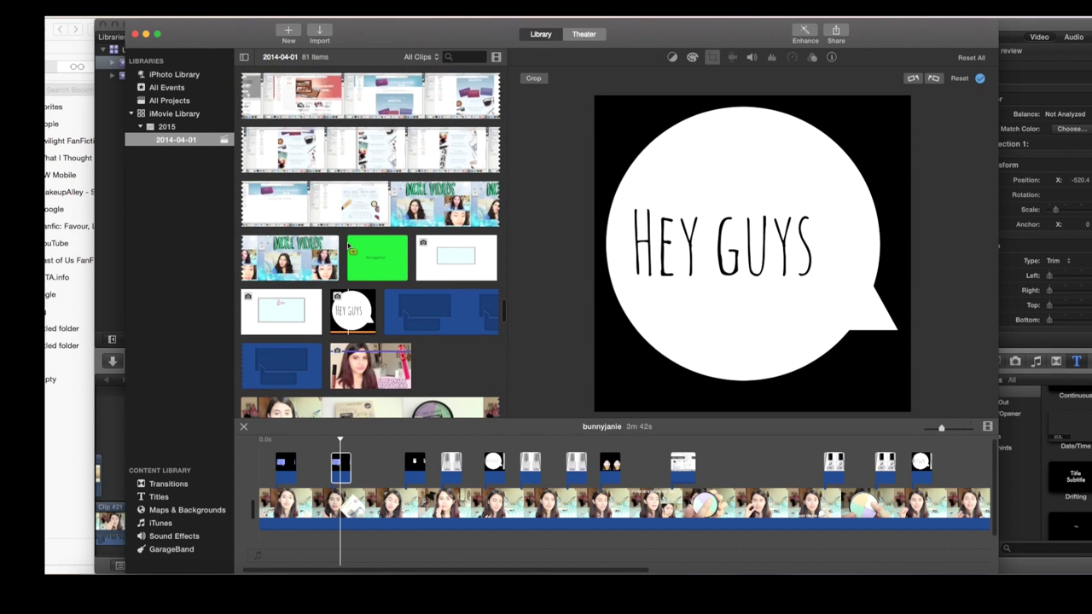
scroll(348, 247, up, 10)
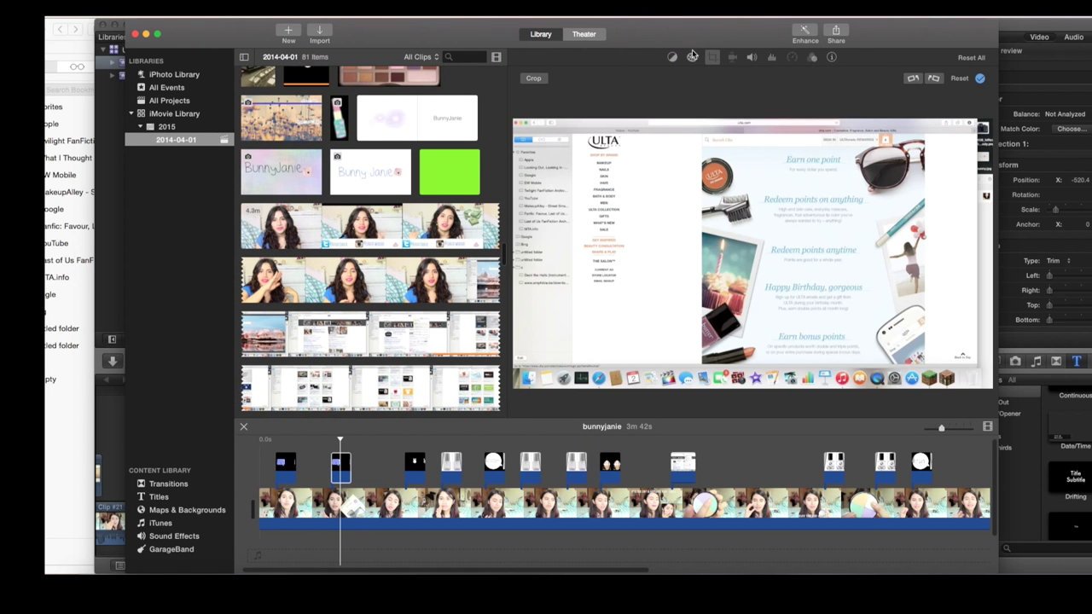
click(677, 57)
scroll(435, 204, up, 5)
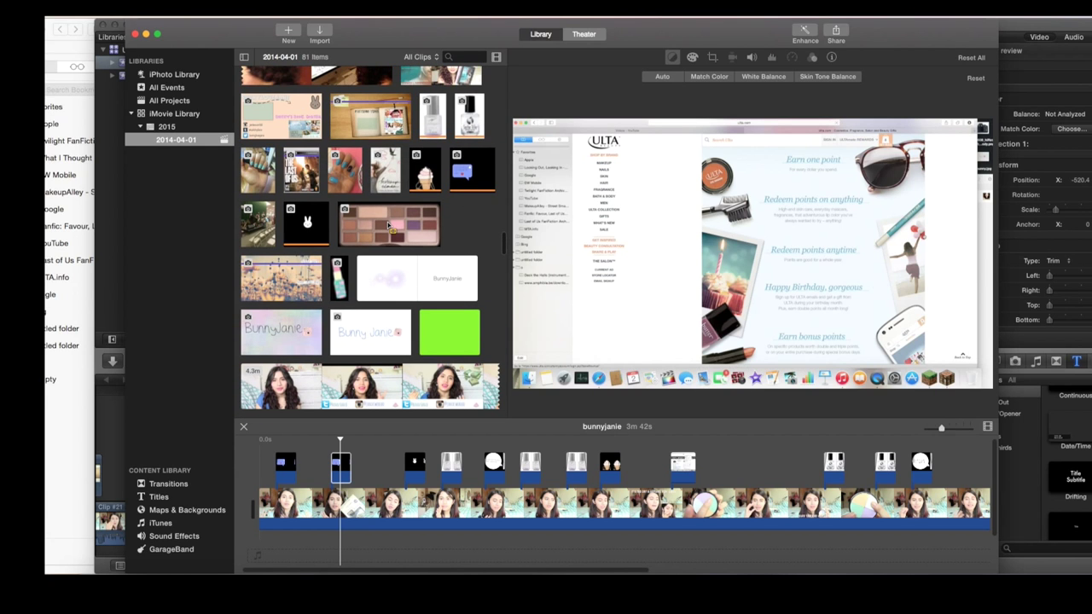
Step: Drop the lipstick image into the timeline above the main footage and view its crop options
drag(341, 279, 744, 468)
click(731, 503)
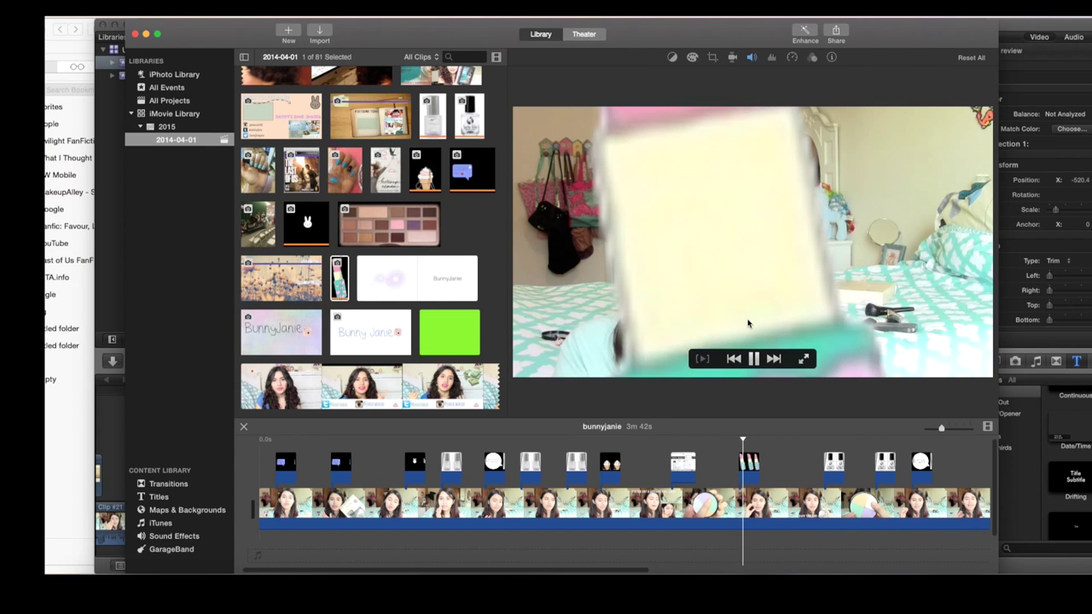
click(743, 464)
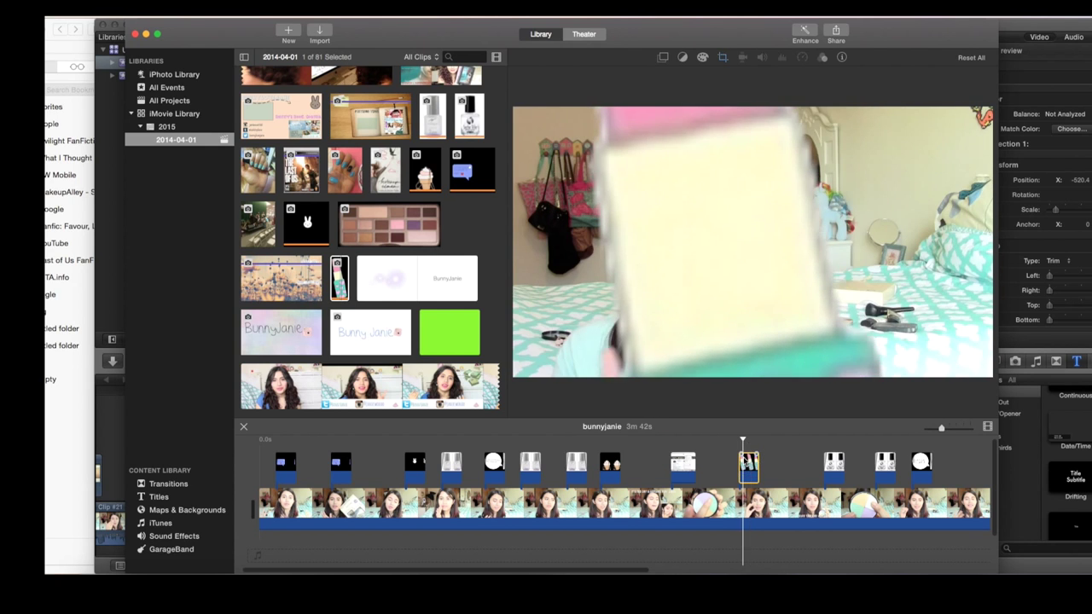
mouse_move(743, 185)
click(723, 57)
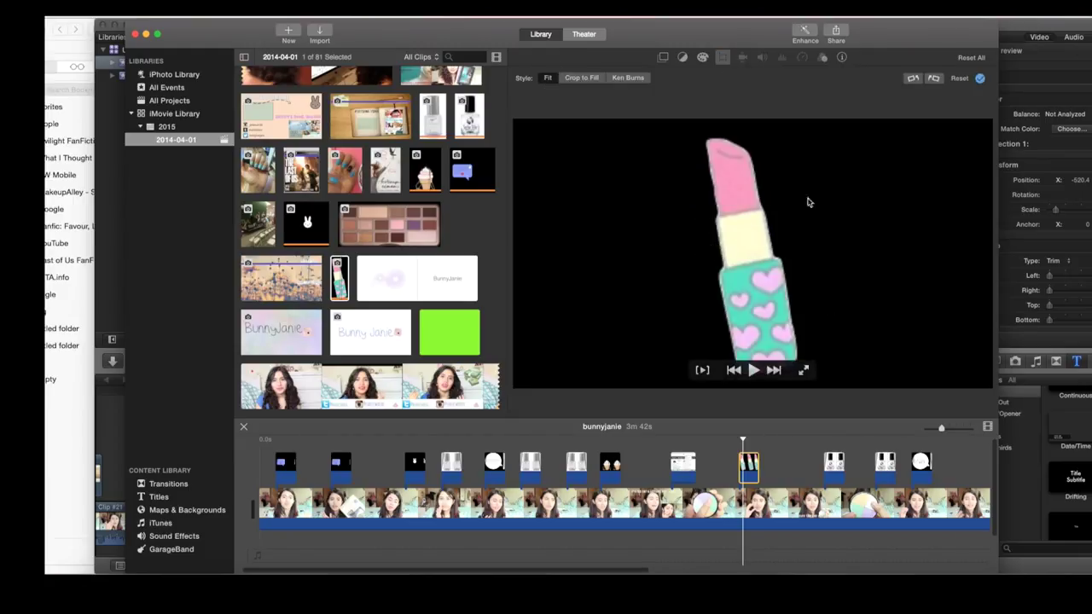
Step: Make the lipstick an enlarged Picture in Picture inset on the right and preview it
click(663, 57)
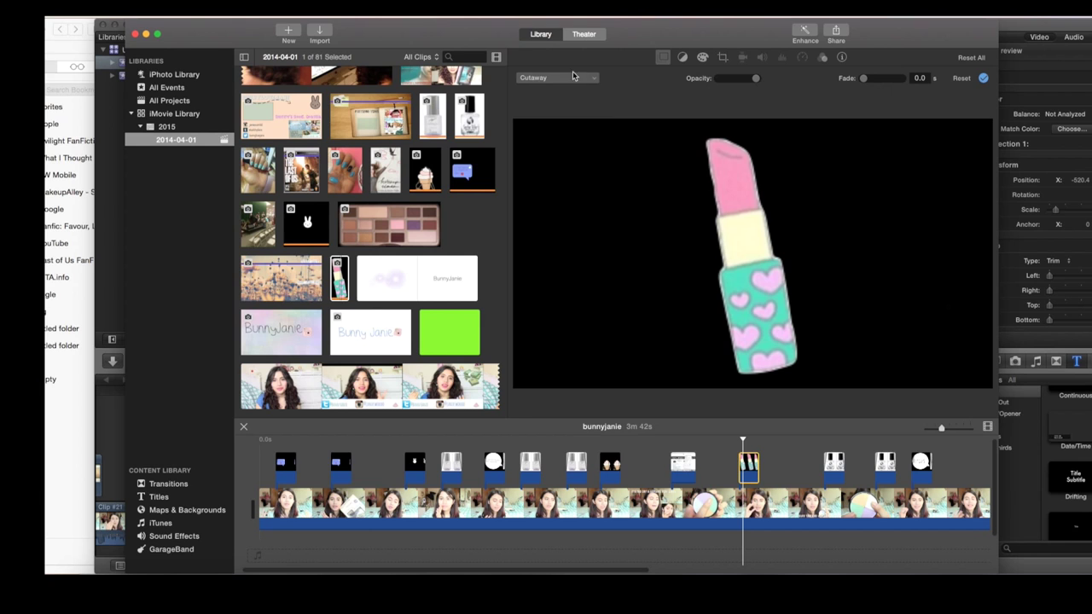
click(556, 78)
click(569, 118)
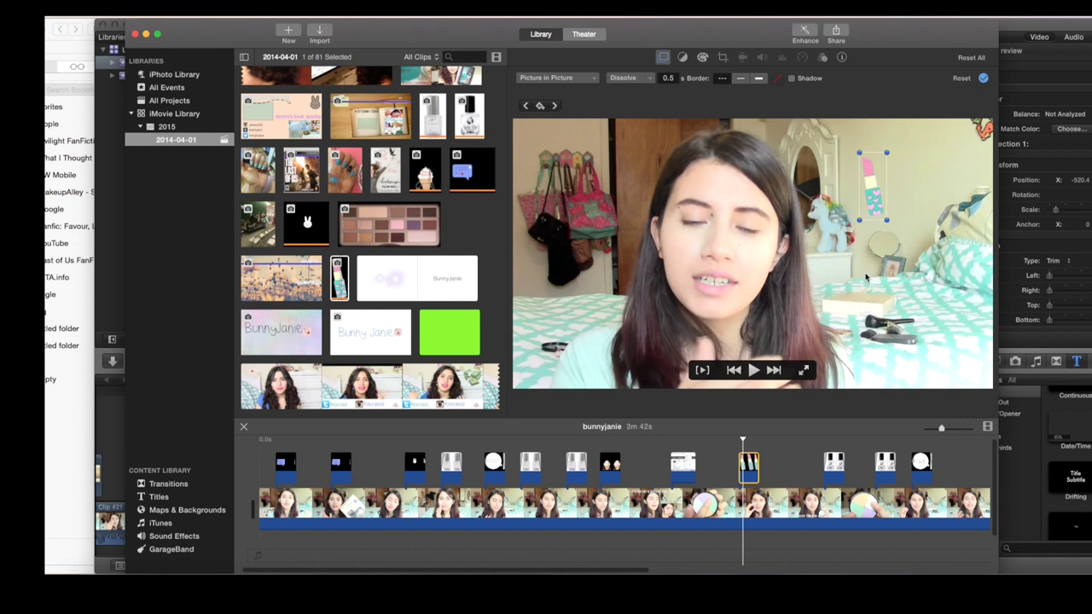
drag(885, 222, 981, 358)
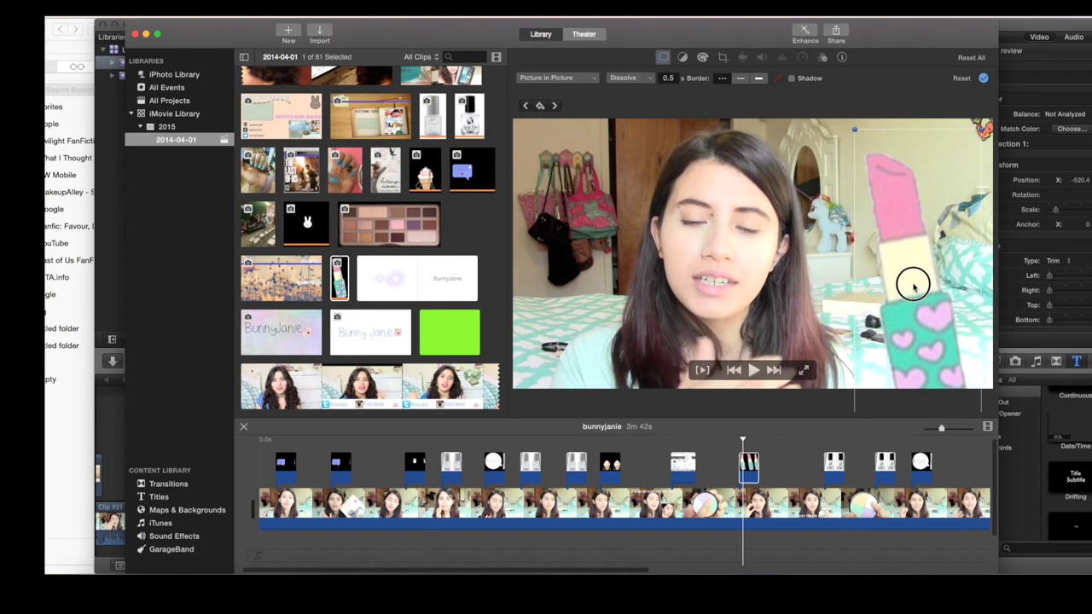
click(754, 370)
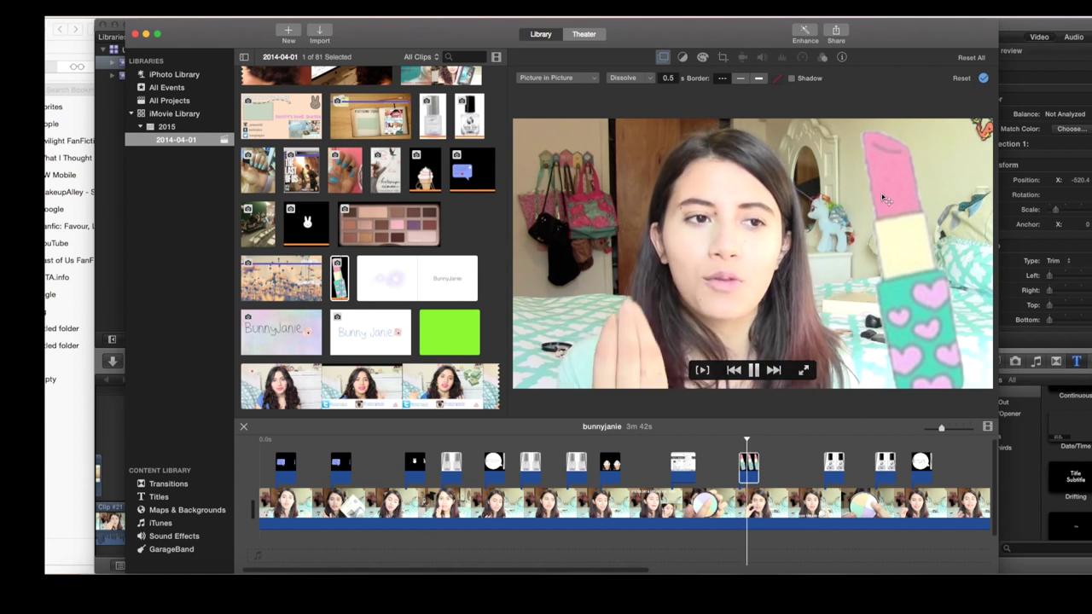
Step: Try the lipstick overlay as Side by Side, then set it back to Cutaway
click(721, 57)
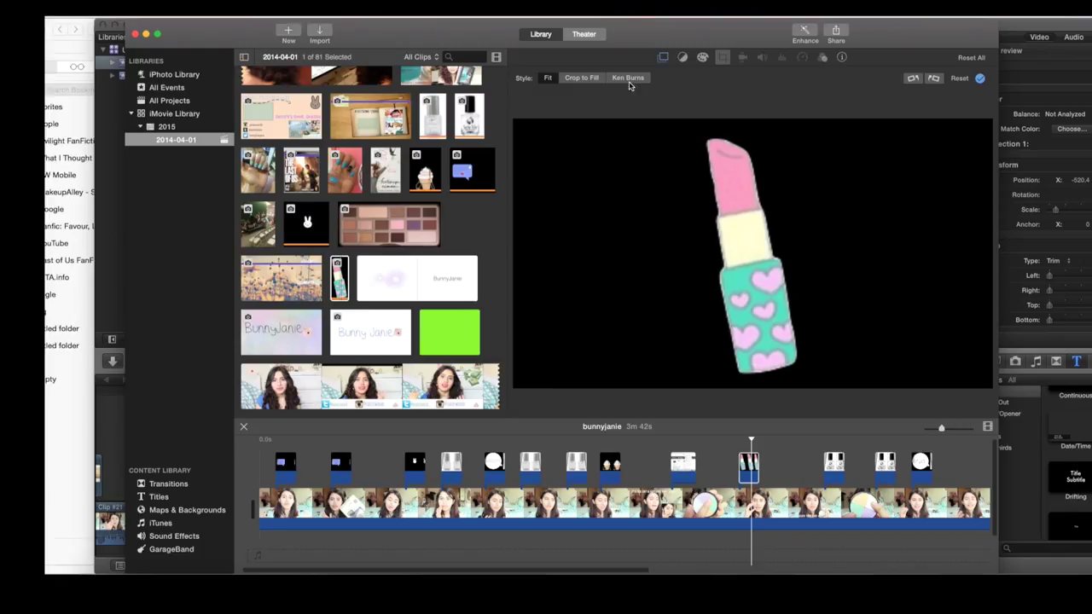
click(664, 58)
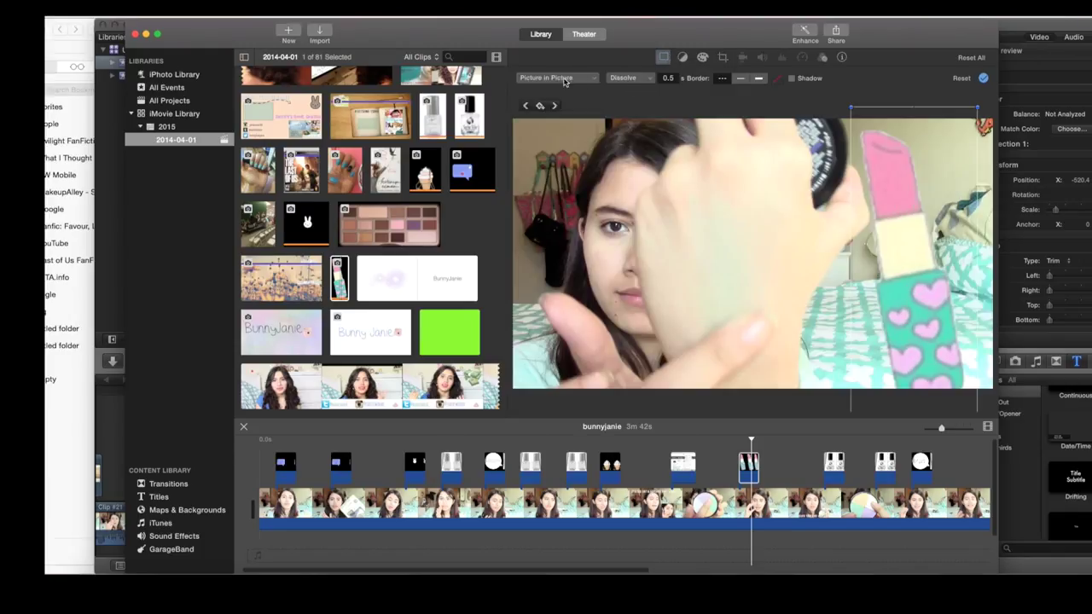
click(556, 78)
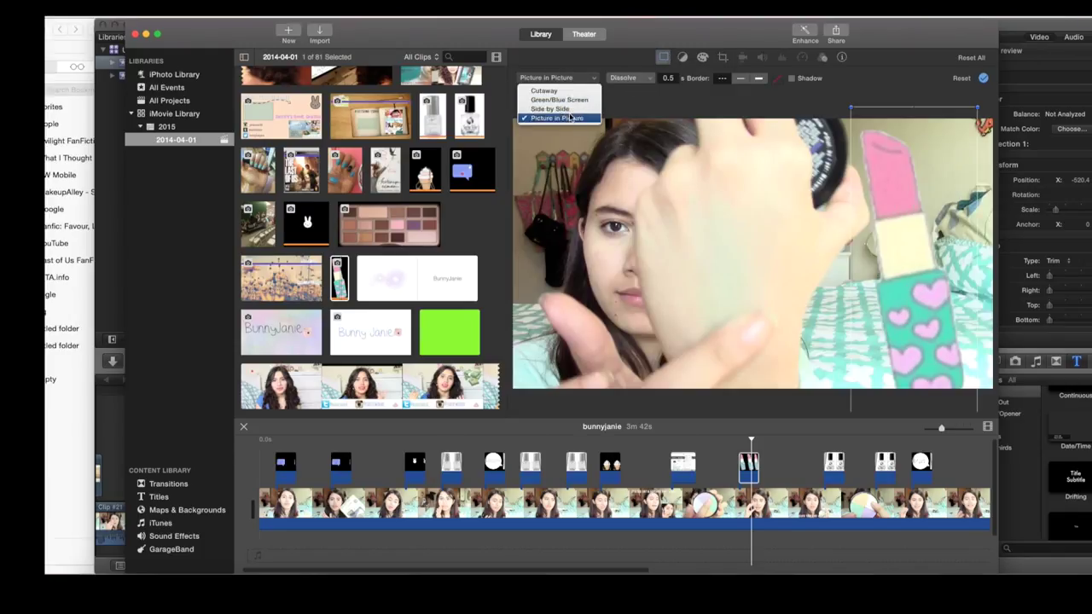
click(572, 111)
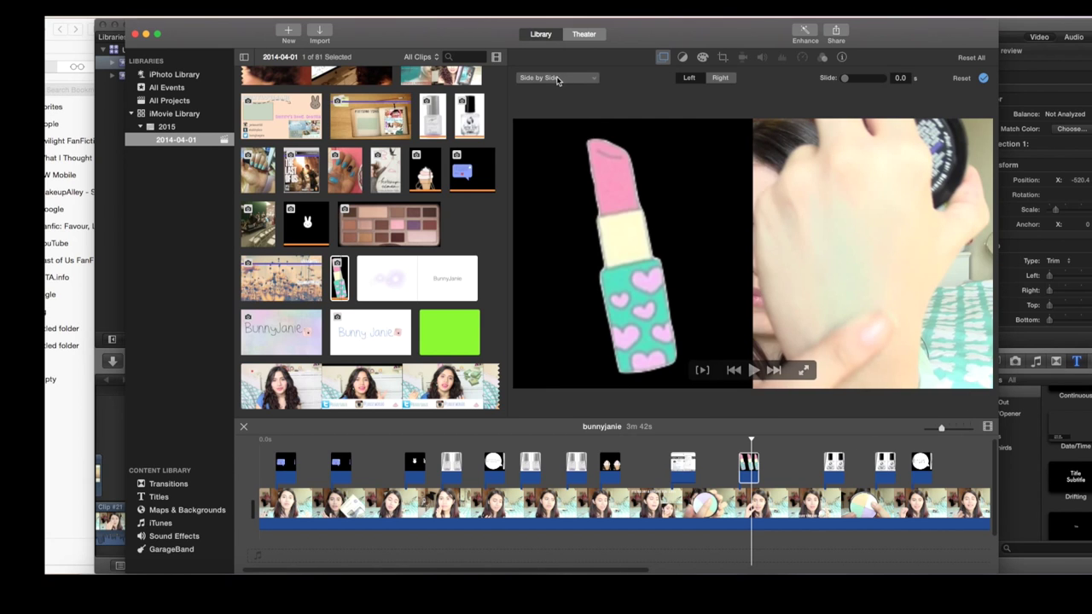
click(551, 78)
click(560, 92)
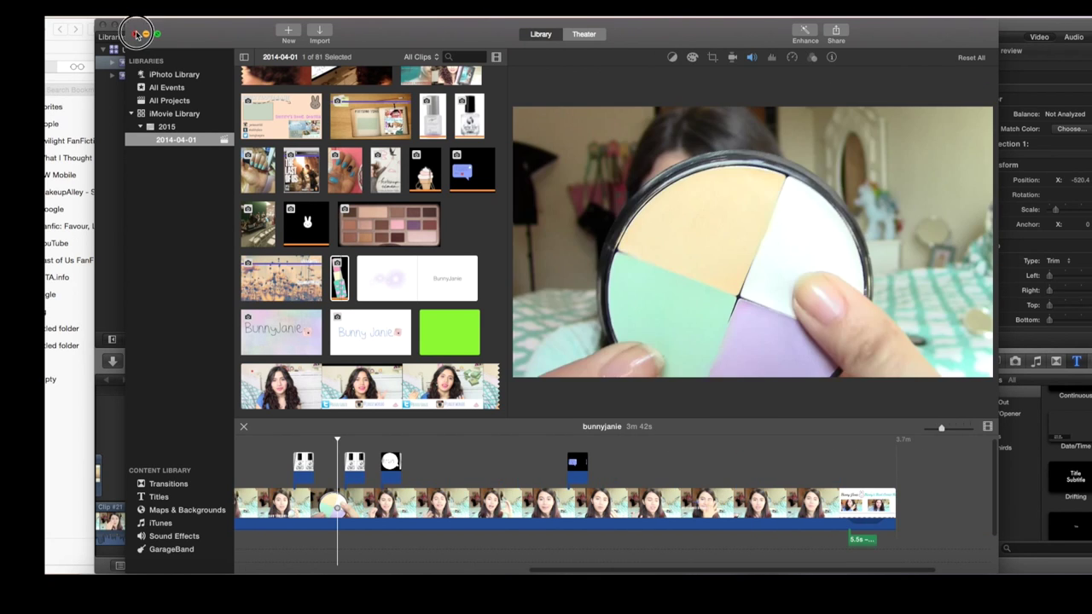
Step: Close iMovie and bring the Final Cut Pro project to the front
click(134, 35)
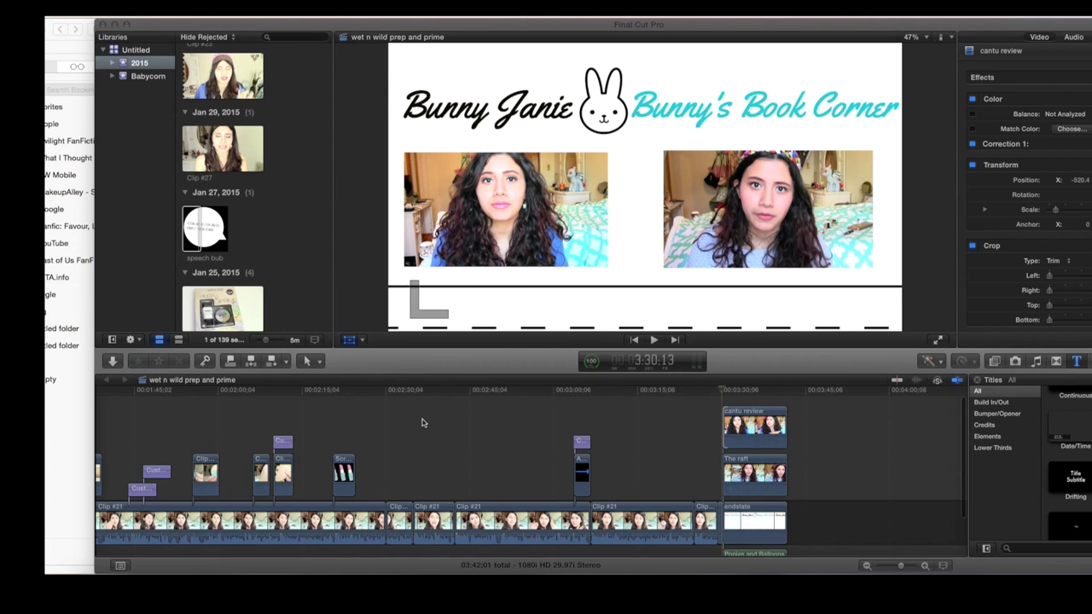
scroll(470, 424, left, 2)
scroll(486, 422, down, 5)
scroll(206, 449, right, 1)
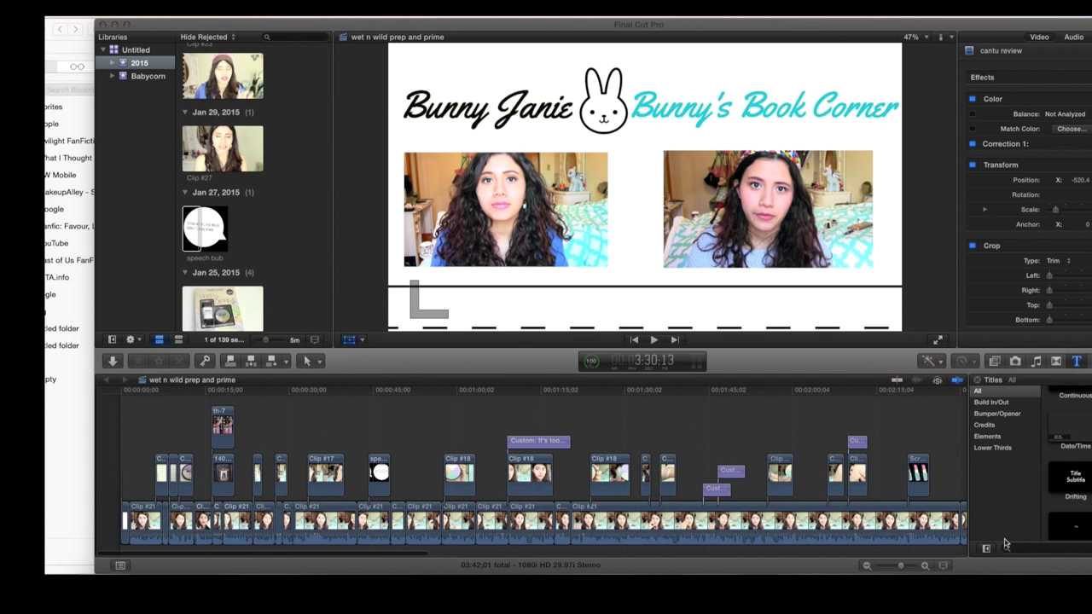
click(470, 529)
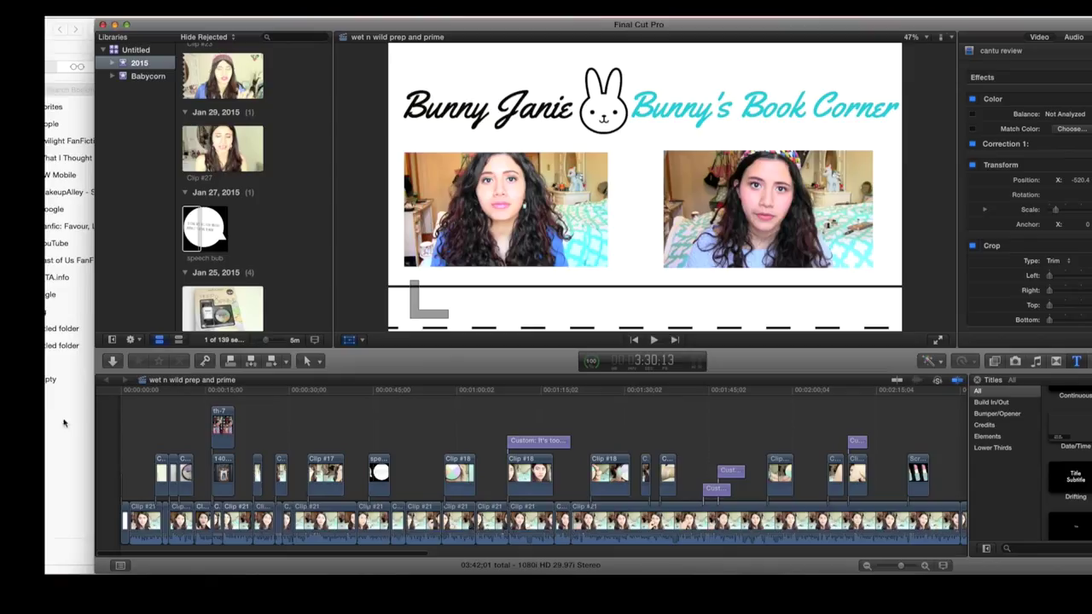
Step: Play the project around the 6 s Prep & Prime product shot with sound muted
click(149, 430)
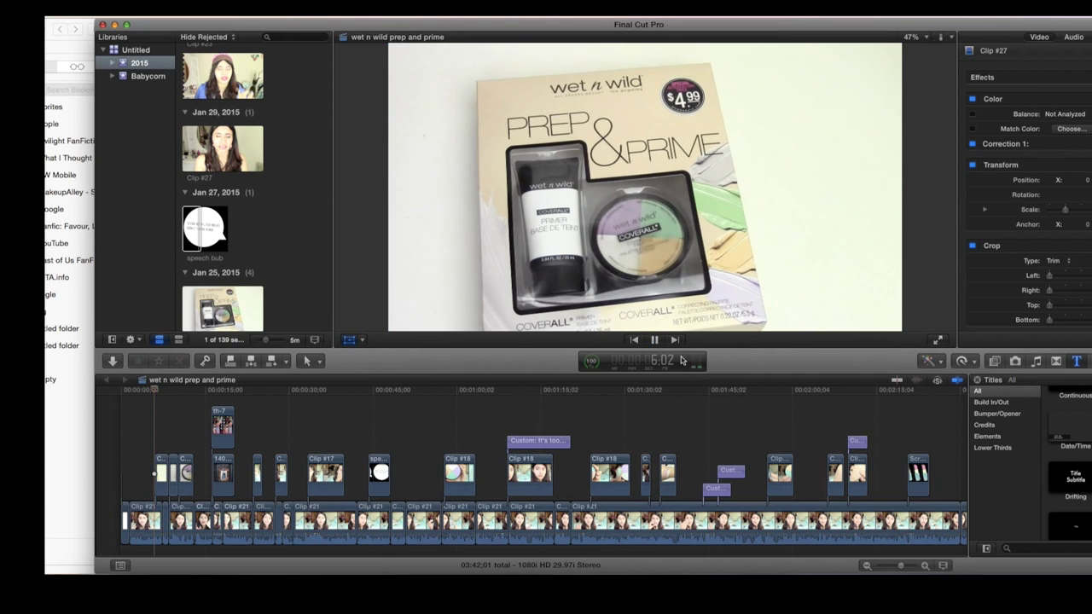
click(654, 340)
key(XF86AudioMute)
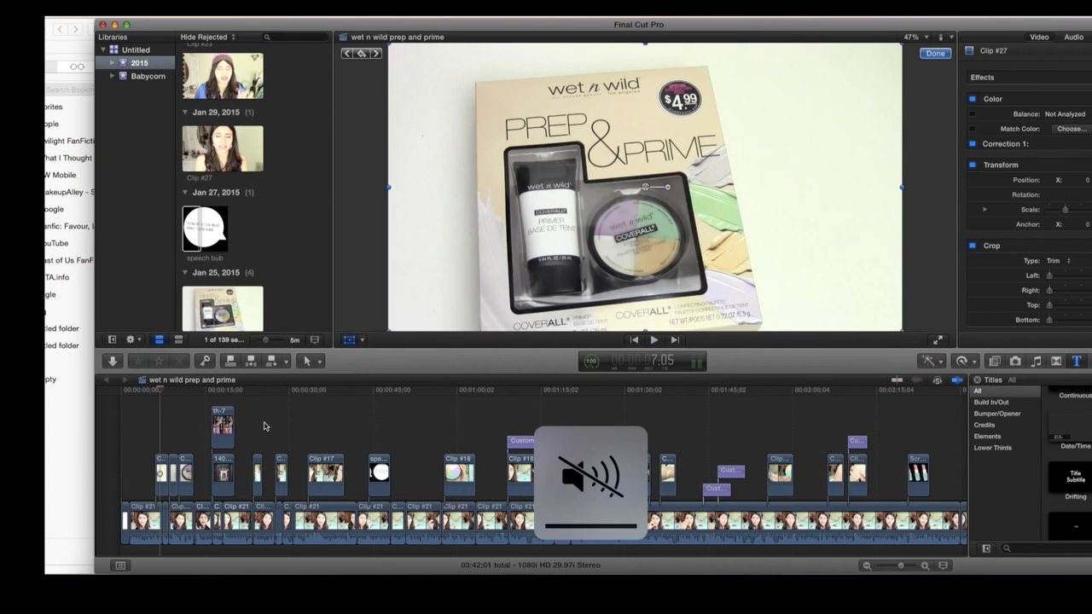
click(146, 429)
click(653, 341)
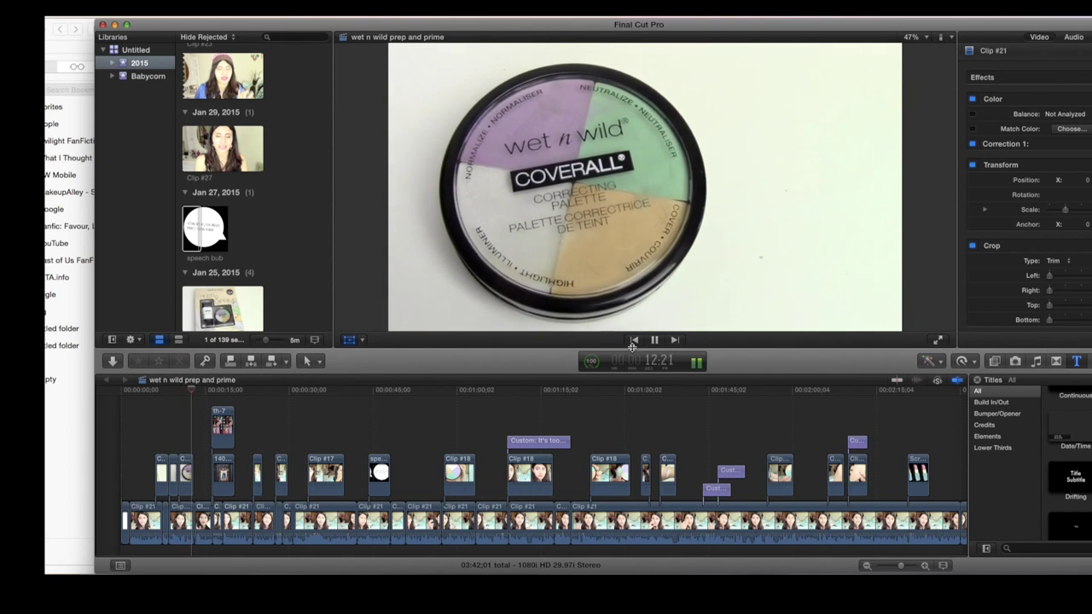
key(space)
click(153, 429)
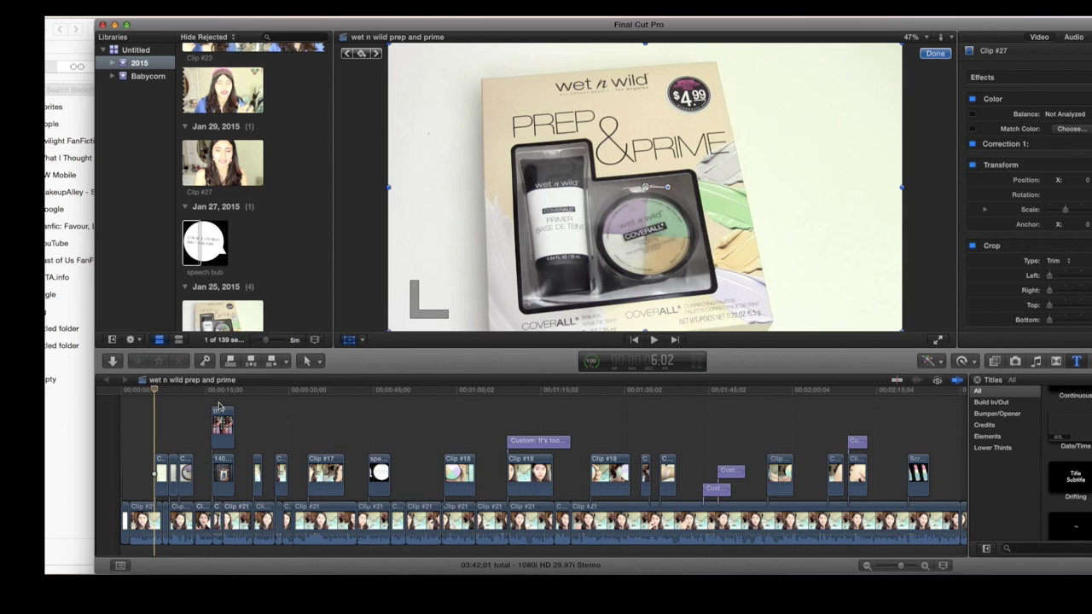
Step: Drag the speech bub image above Clip #21 near the end and reposition it in the viewer
click(205, 248)
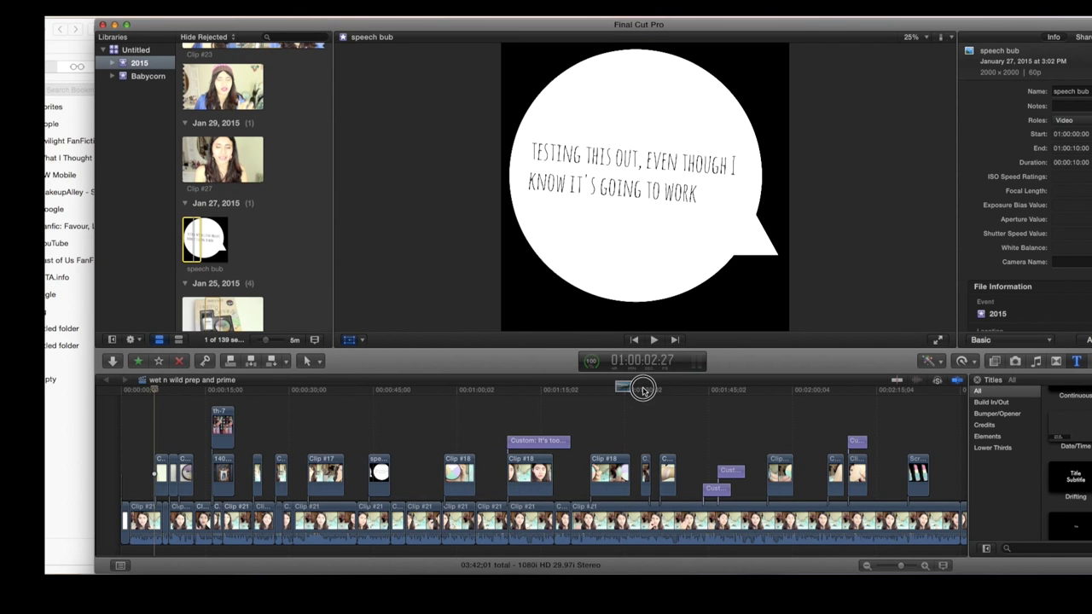
drag(642, 389, 949, 464)
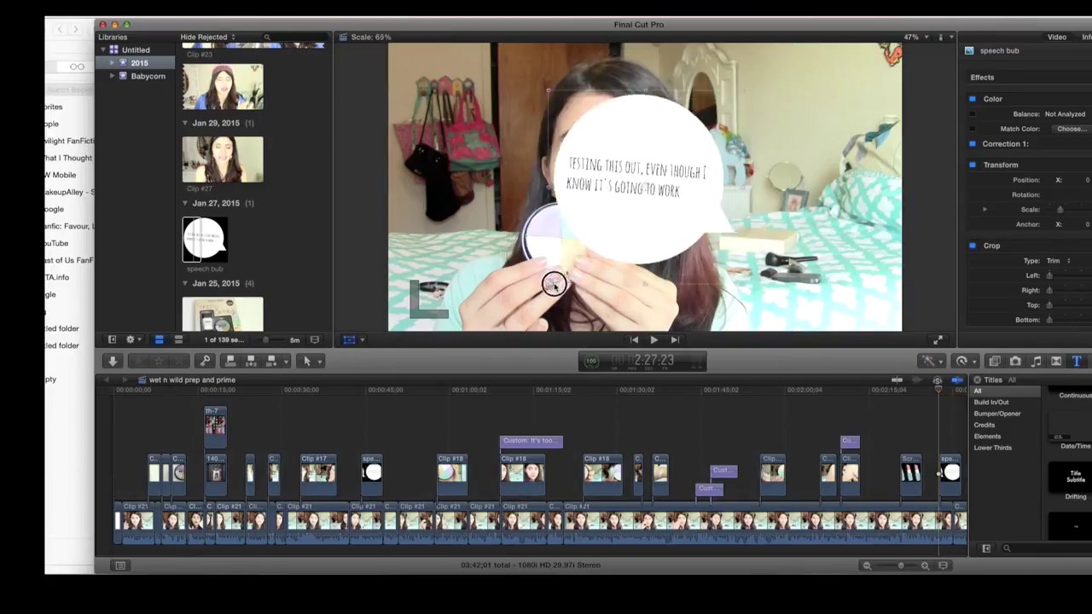
drag(558, 282, 808, 186)
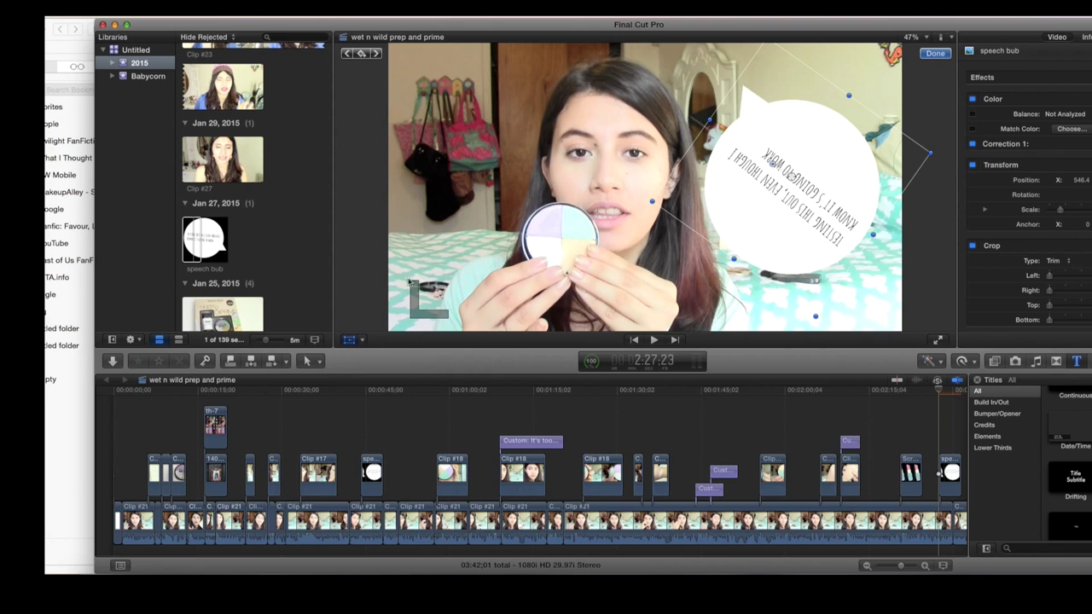
Step: Shrink the talking-head Clip #21 and move it toward the top-left of the frame
click(548, 218)
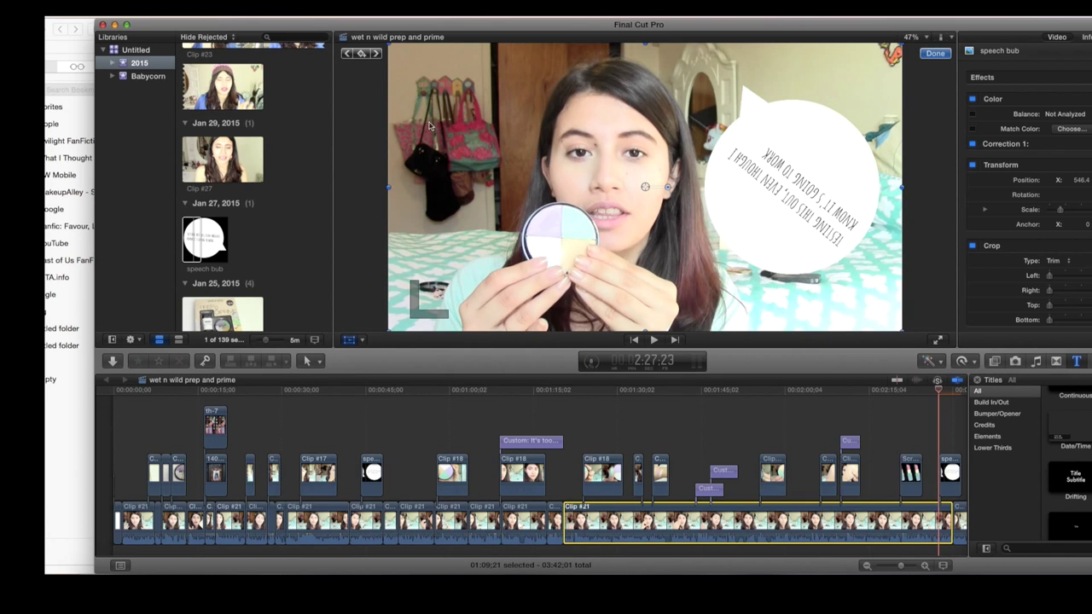
click(537, 234)
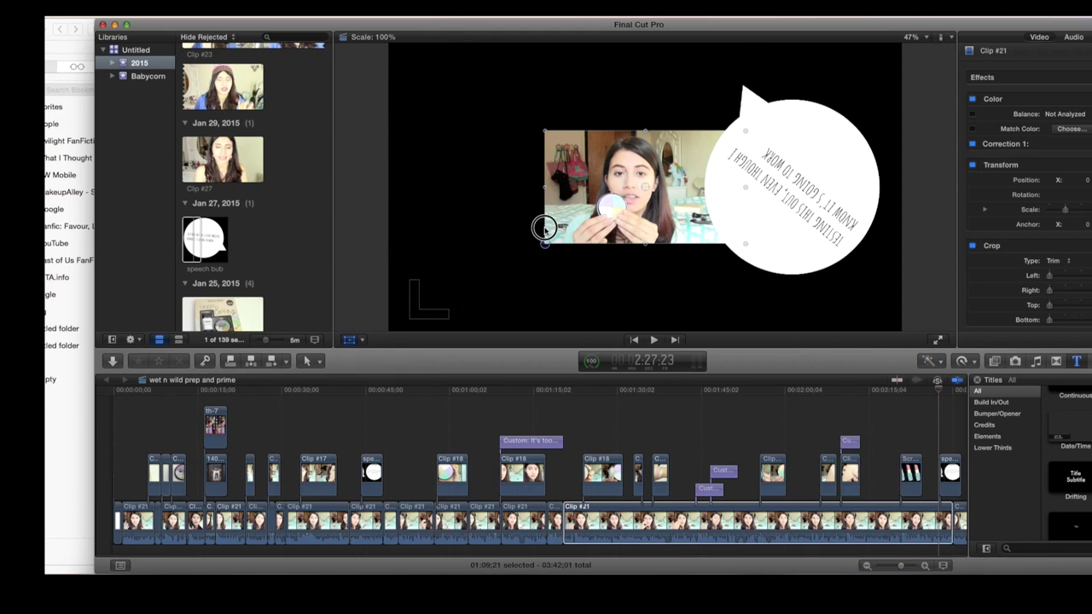
drag(545, 229, 473, 129)
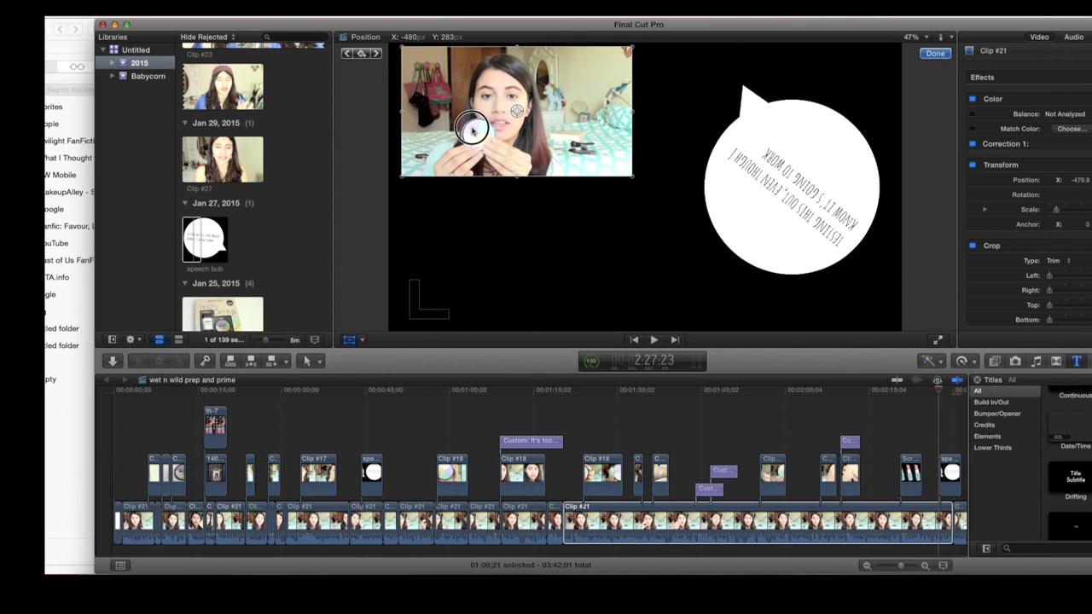
click(520, 203)
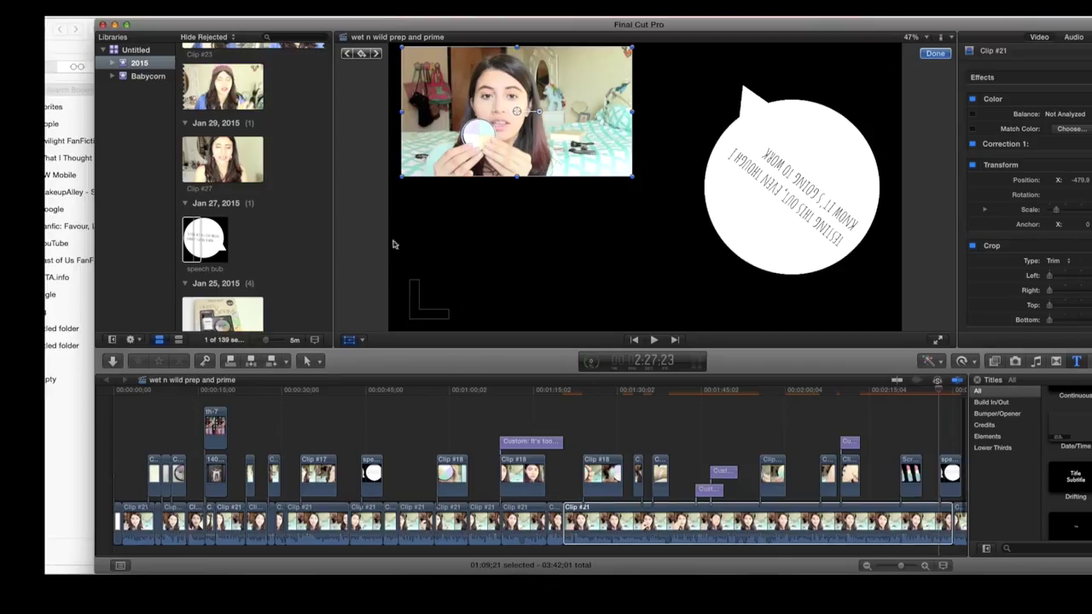
drag(499, 175, 494, 187)
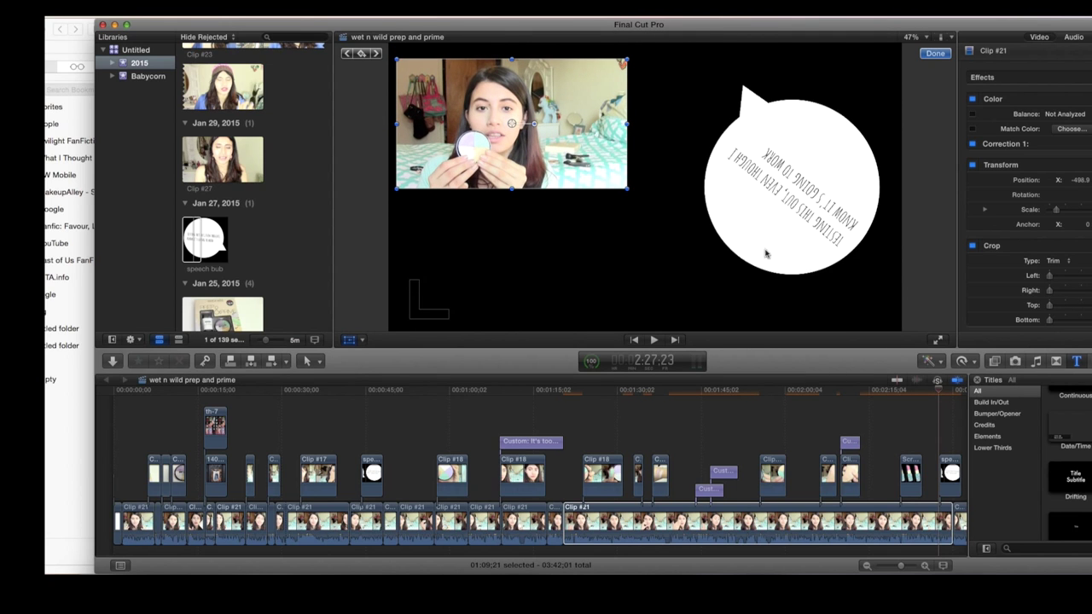
Step: Select the speech bubble clip, then drag the Final Cut Pro window down to reveal Safari
scroll(822, 452, right, 5)
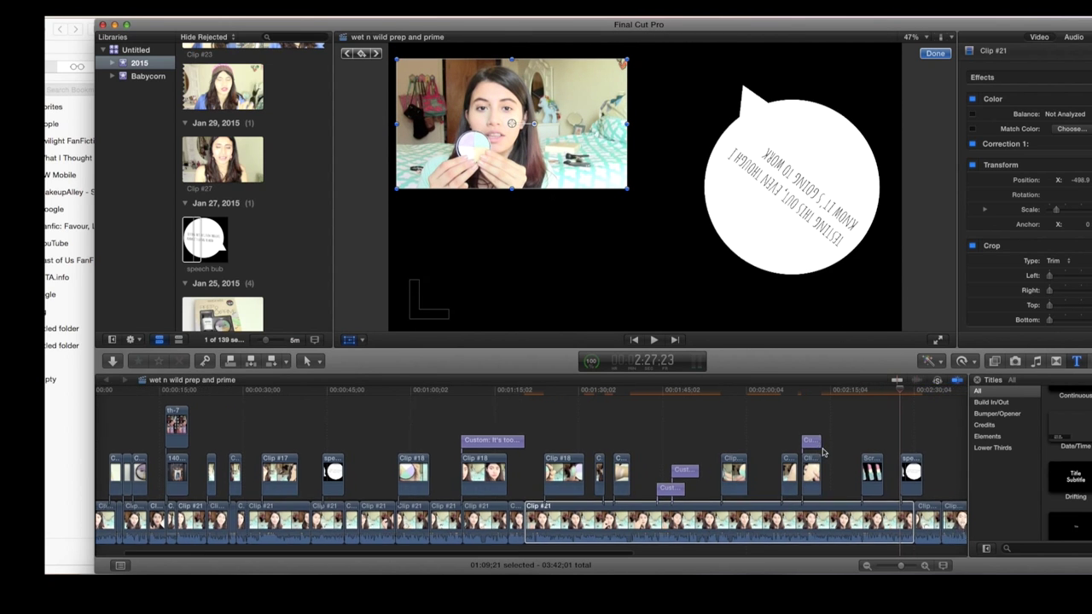
click(766, 469)
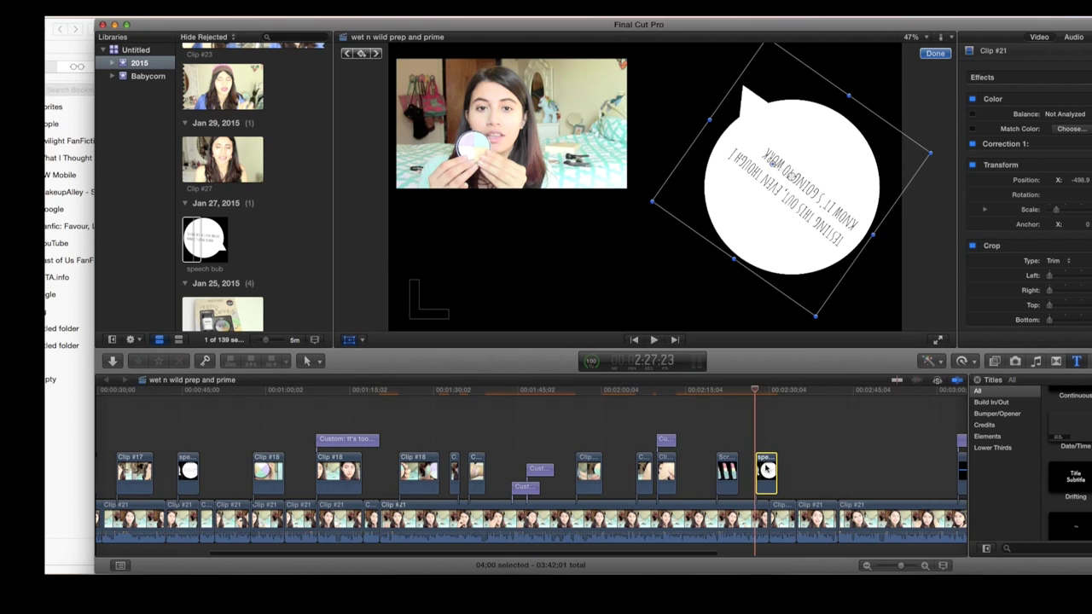
scroll(527, 449, right, 3)
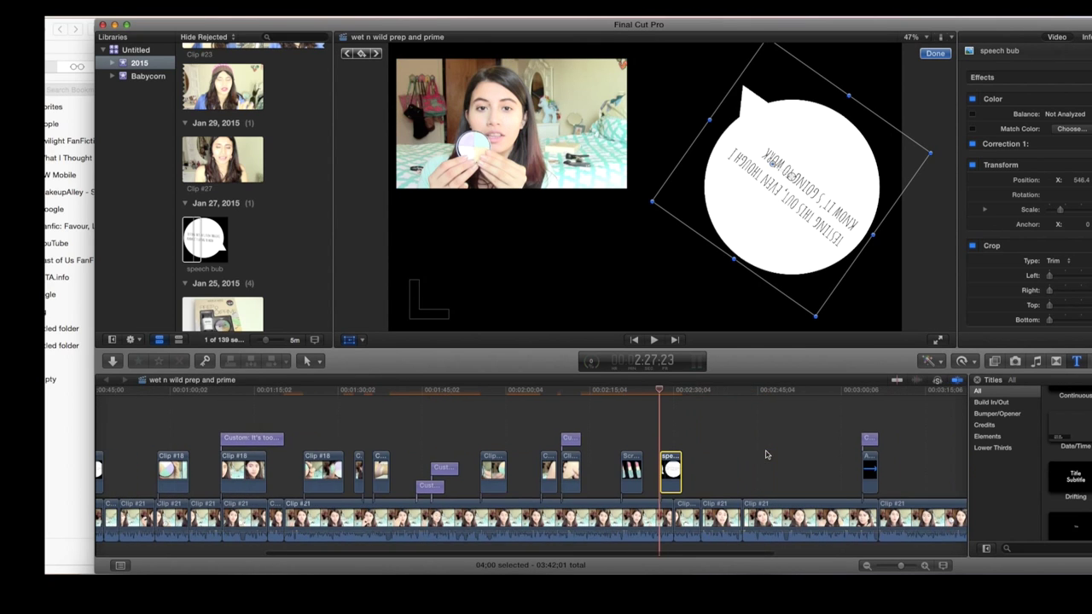
scroll(512, 426, left, 6)
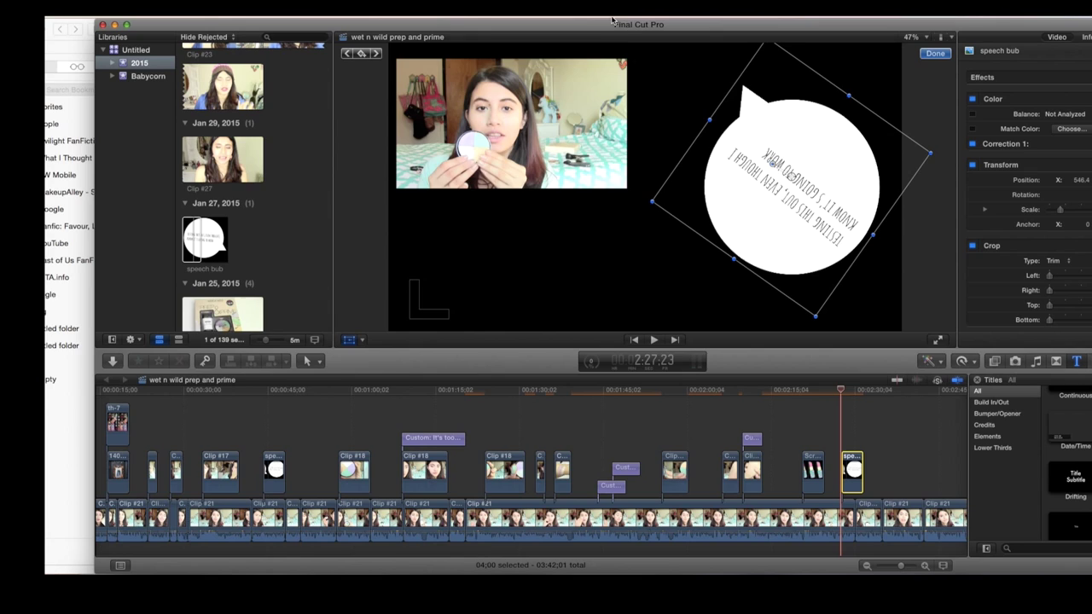
drag(612, 23, 673, 305)
Step: Start a new PicMonkey design with a transparent canvas
click(700, 49)
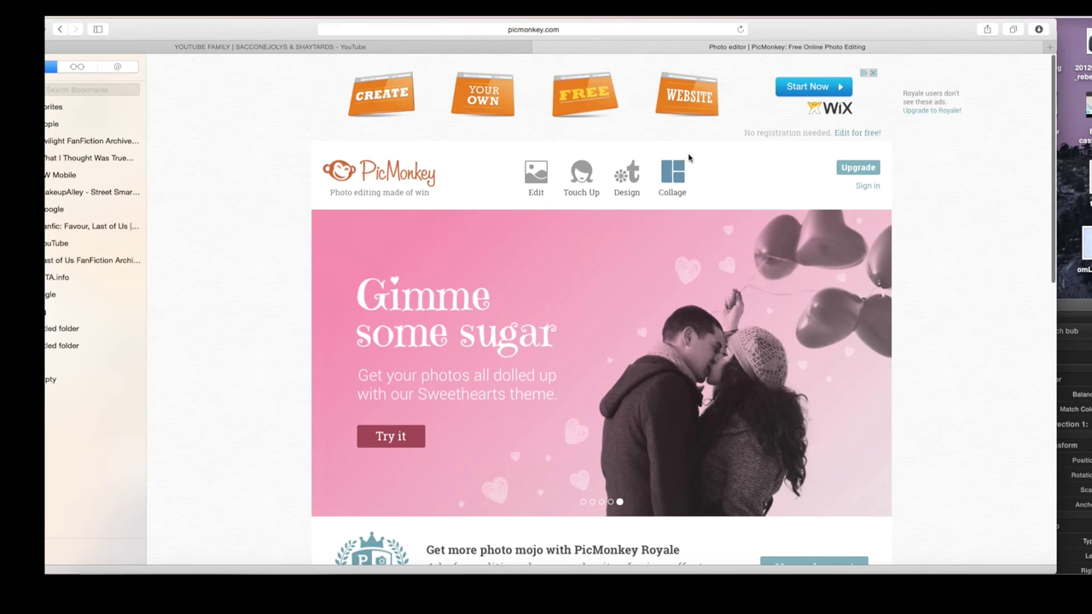
click(615, 177)
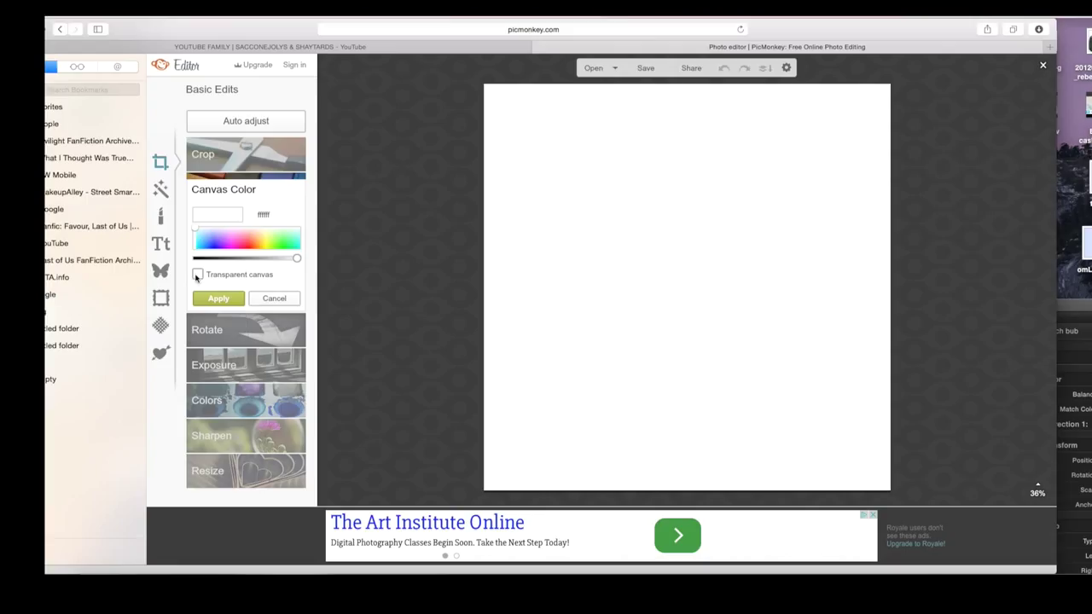
click(197, 275)
key(Return)
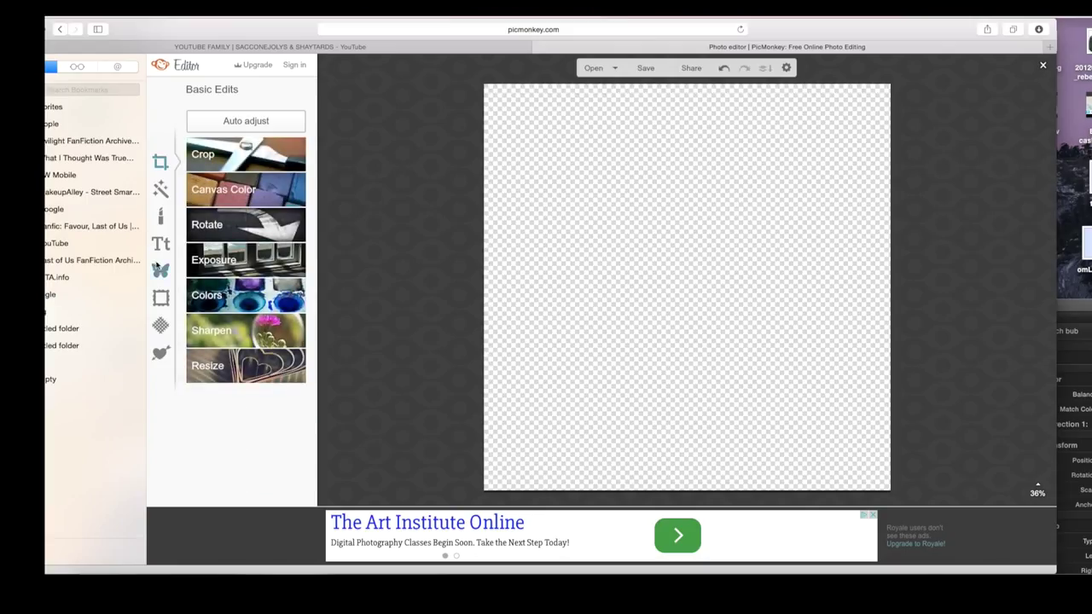
Step: Browse the Overlays library's Geometric and Hearts categories
click(159, 270)
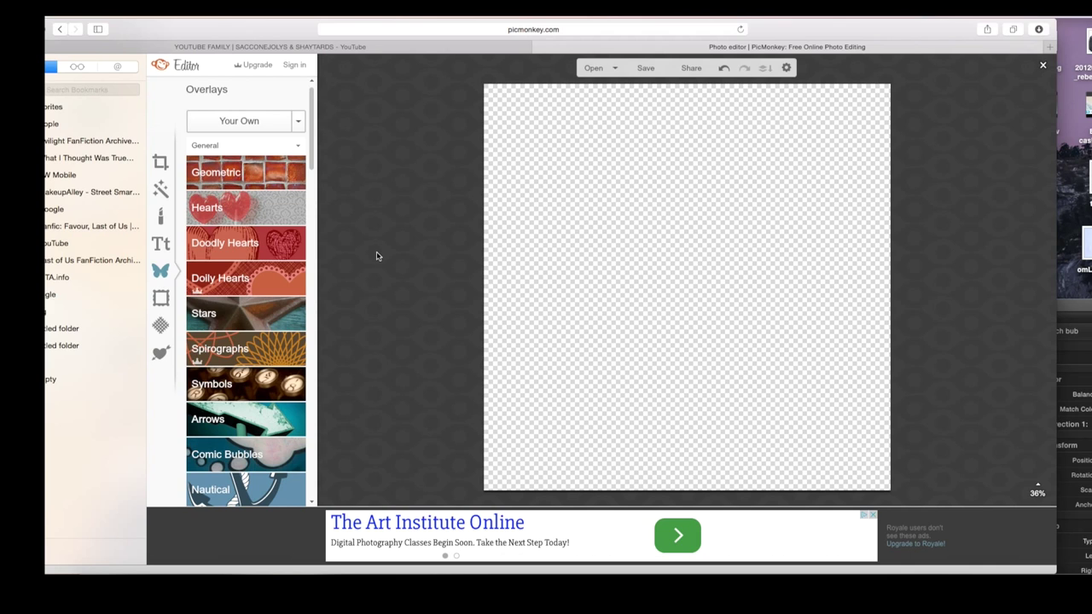
click(256, 172)
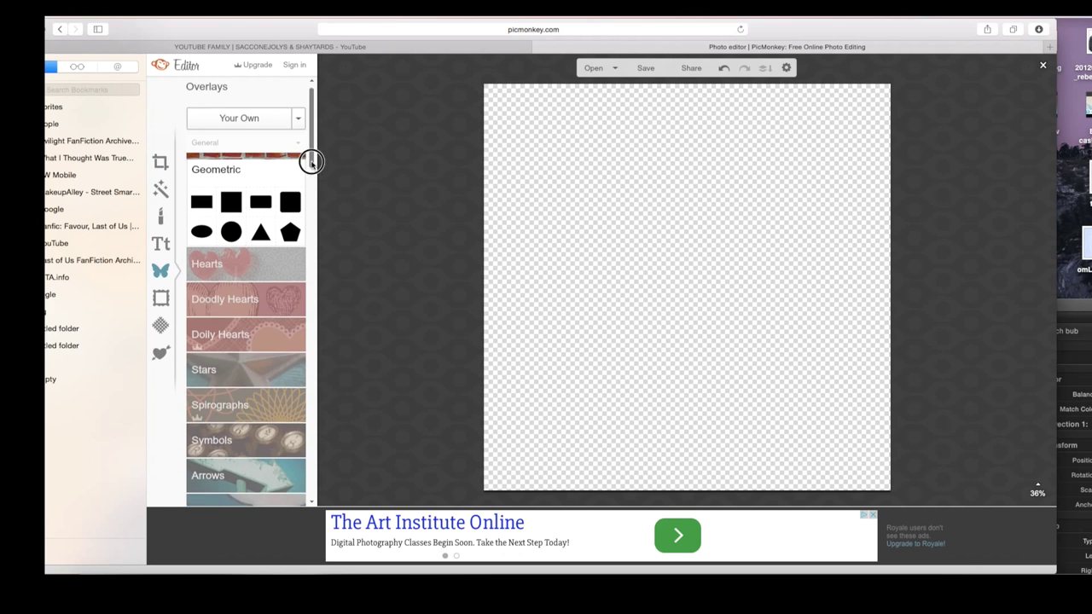
scroll(310, 161, down, 2)
click(282, 192)
scroll(309, 193, down, 5)
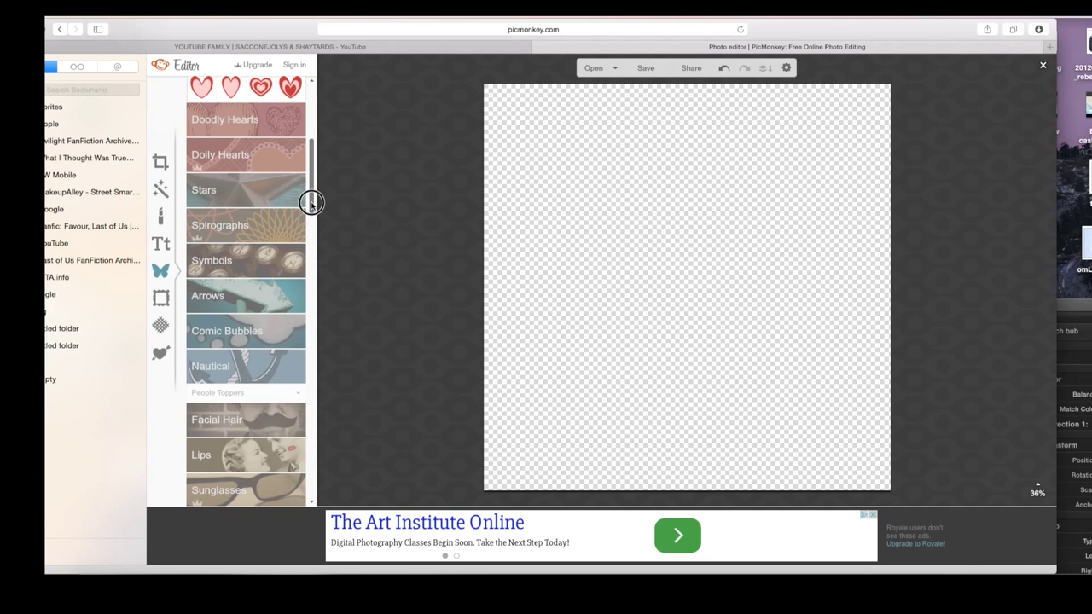
scroll(310, 201, down, 3)
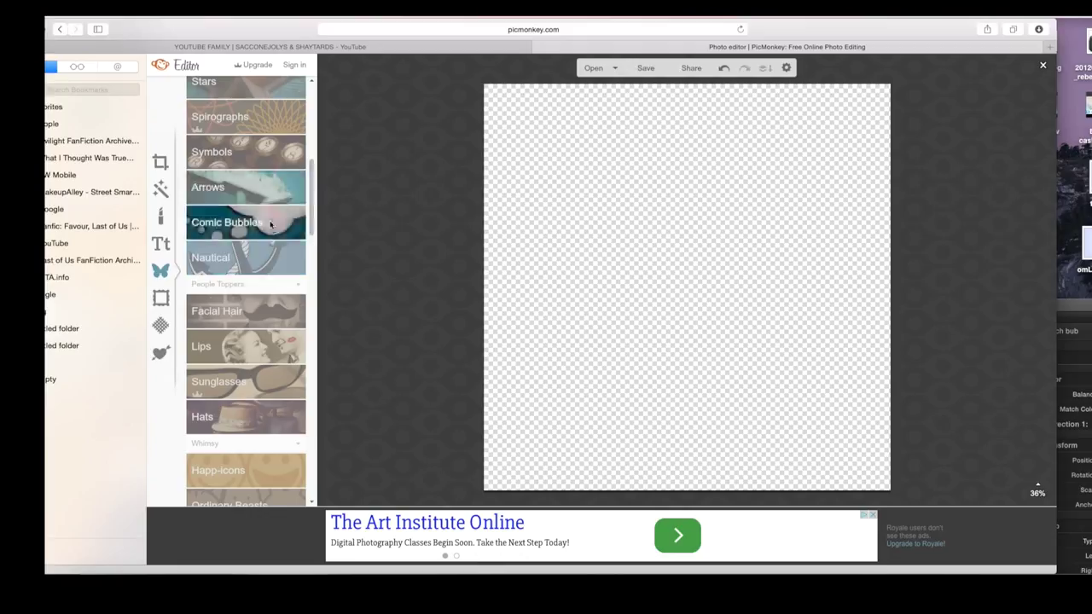
Step: Add the oval speech bubble from Comic Bubbles and stretch it across most of the canvas
click(270, 224)
drag(312, 221, 318, 287)
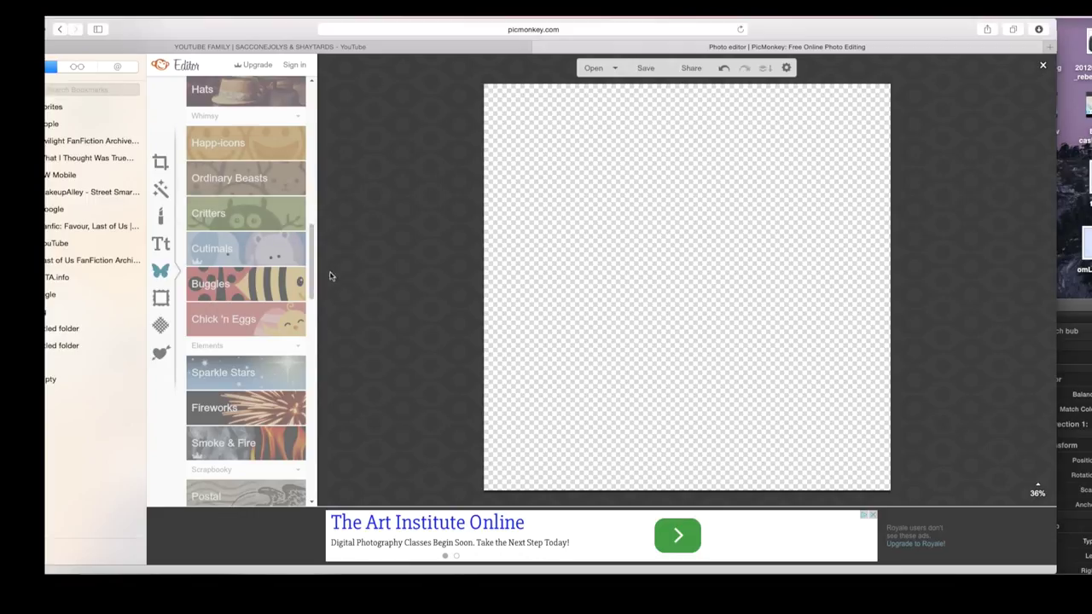
scroll(248, 282, up, 6)
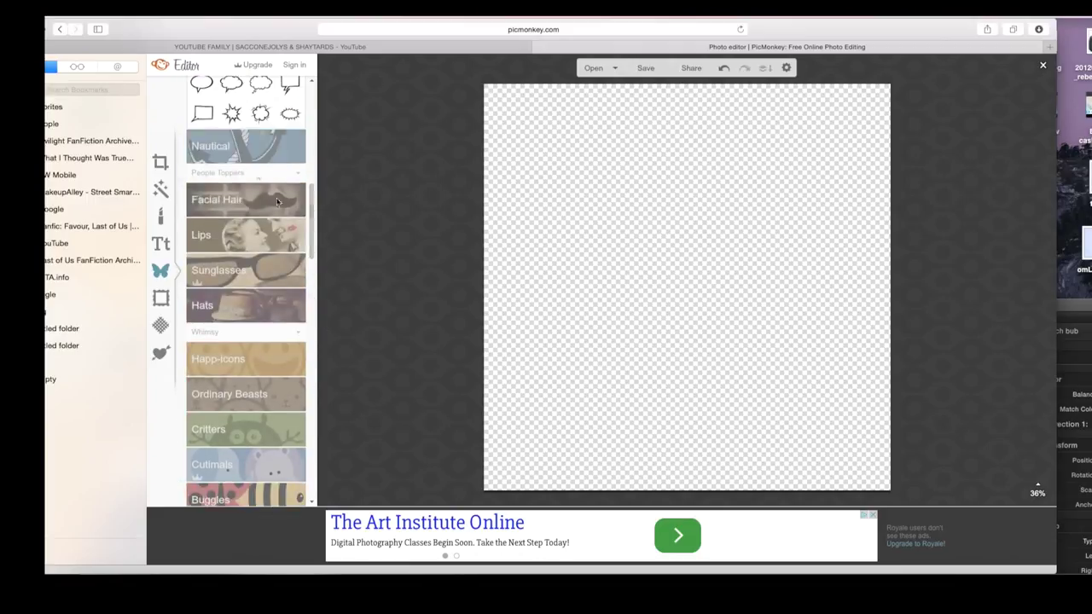
click(200, 82)
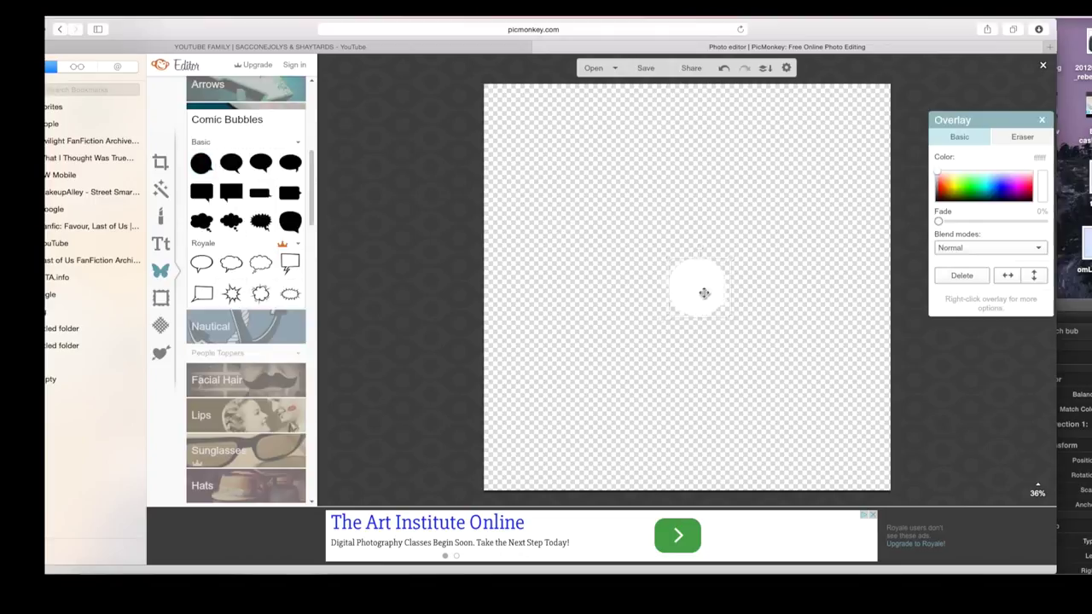
drag(704, 292, 887, 429)
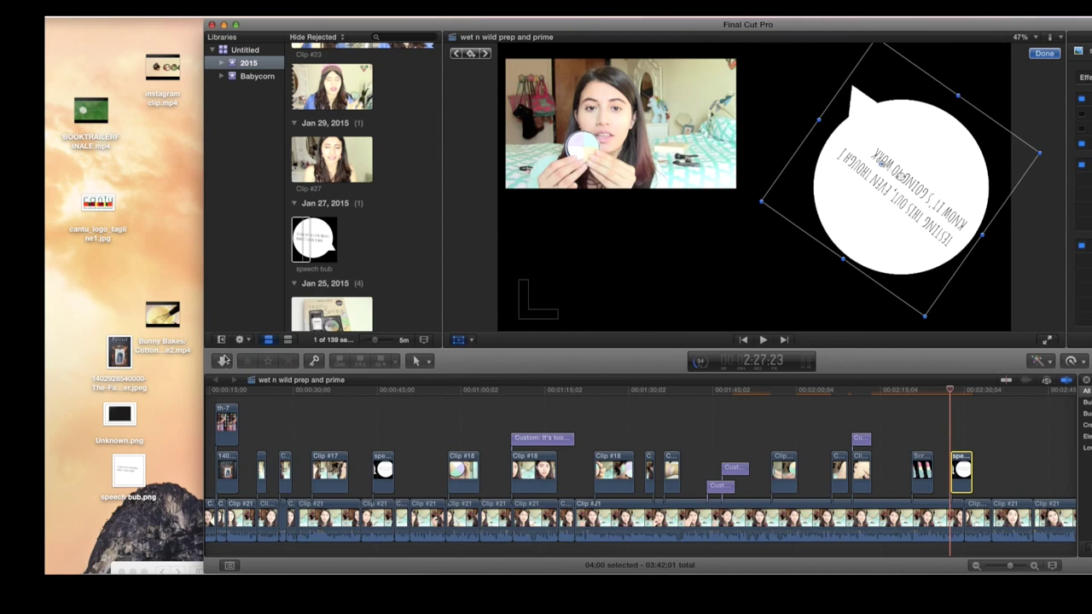
click(222, 361)
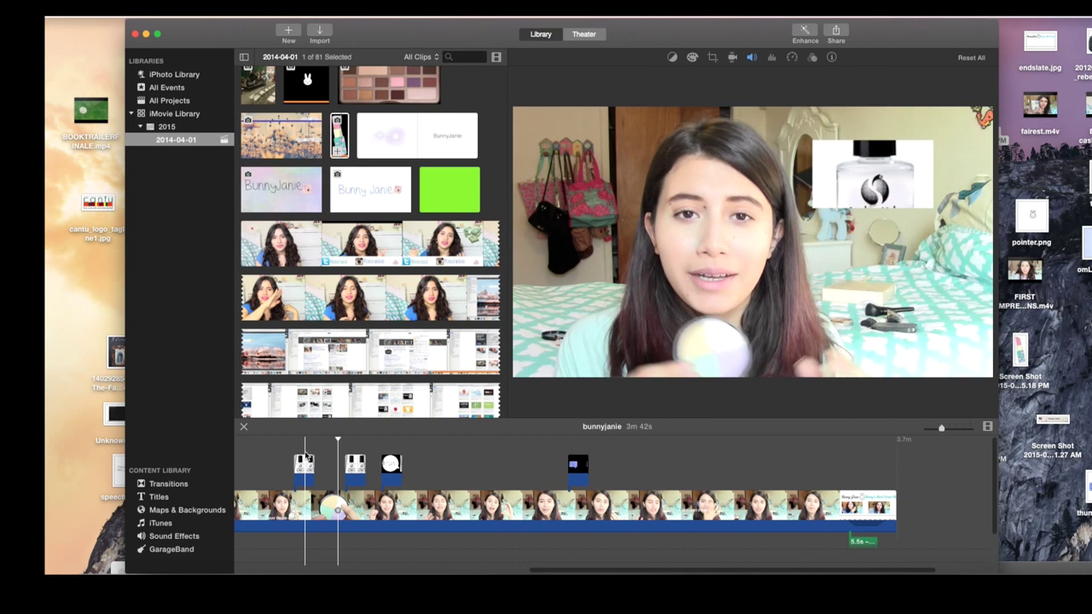
Step: Play the project, select the nail polish cutaway, and return to the preceding talking-head shot
key(space)
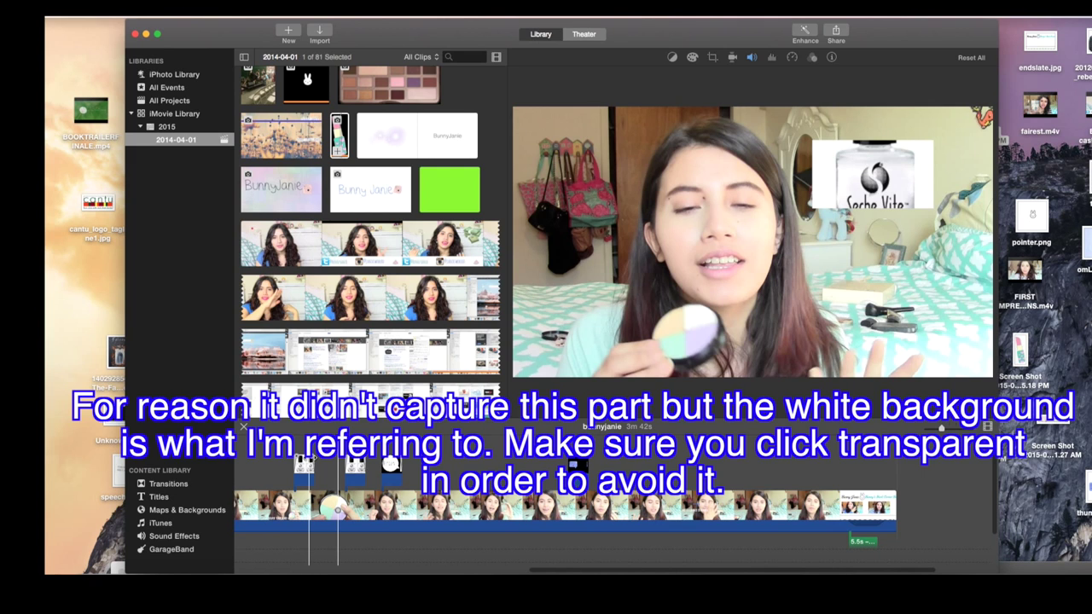
click(356, 467)
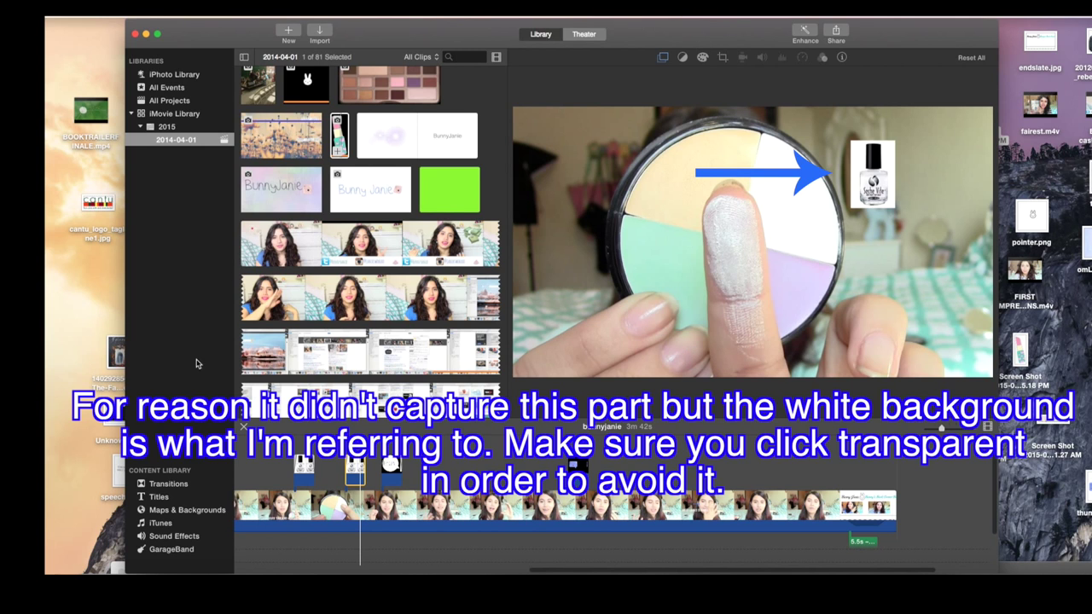
click(293, 437)
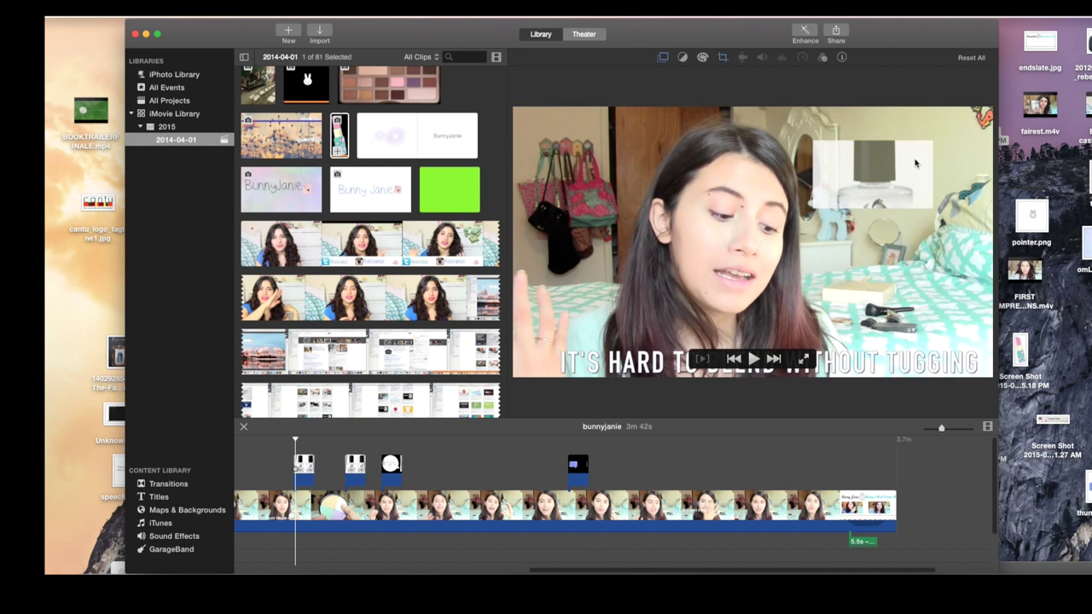
Step: Set the cutaway's crop to Fit and enlarge it as a Picture in Picture inset
click(723, 57)
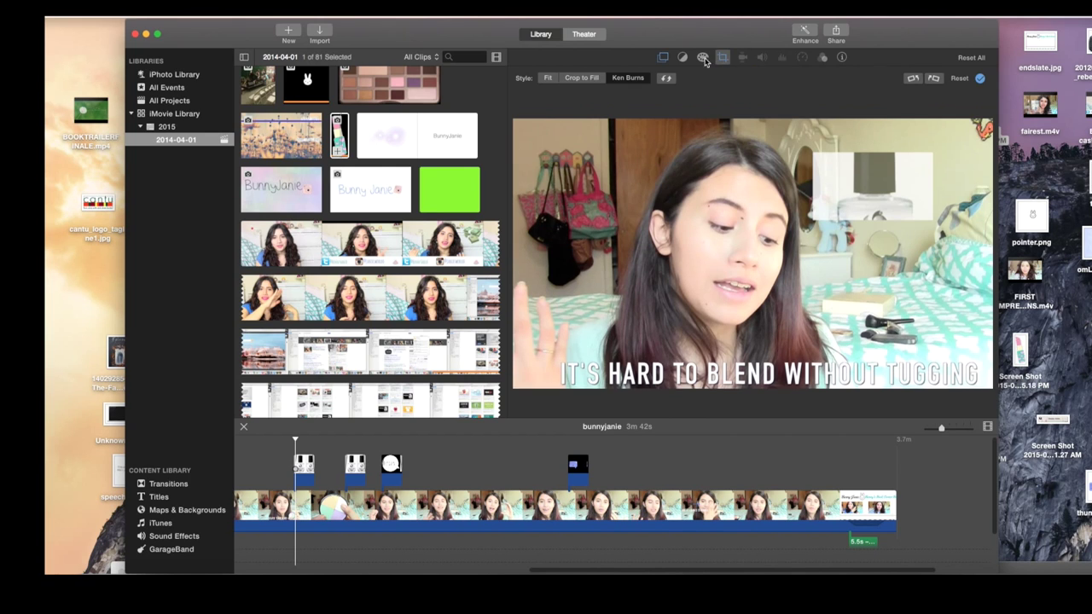
click(549, 79)
click(663, 57)
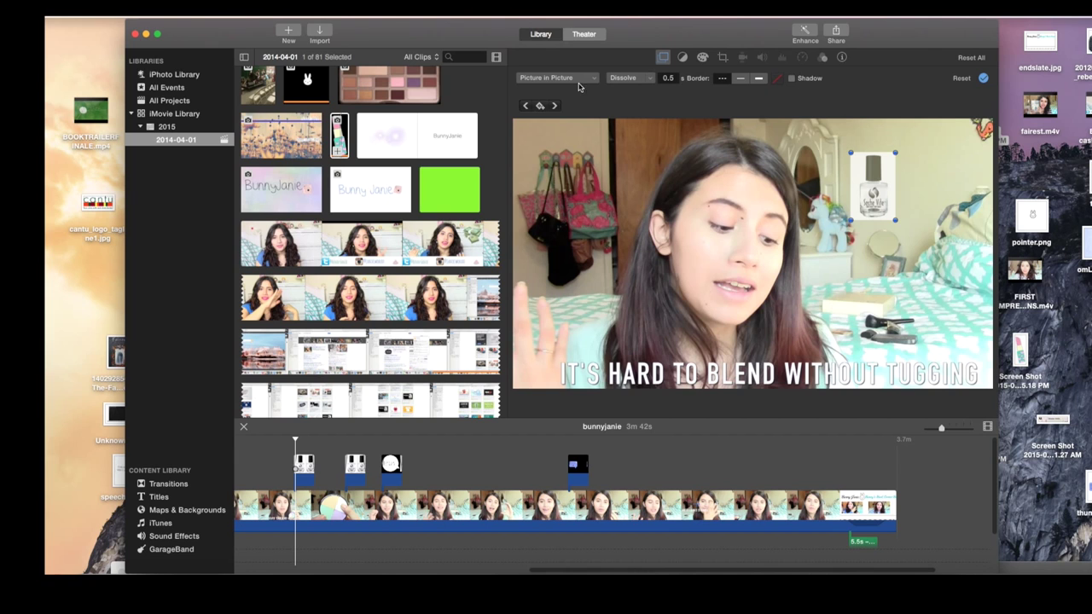
click(554, 86)
click(548, 88)
drag(850, 220, 784, 322)
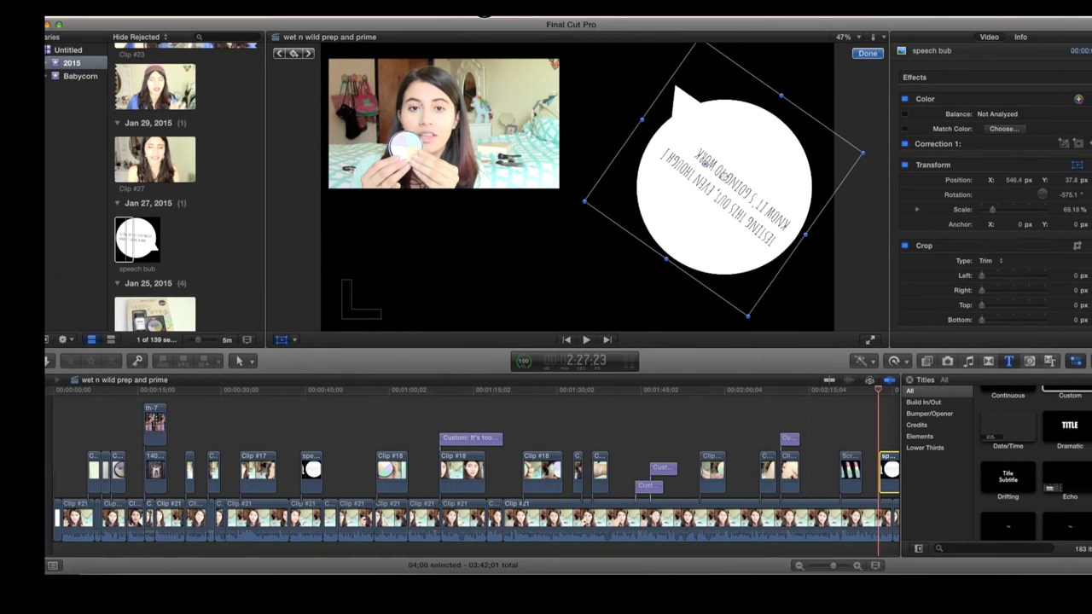
Step: Preview the endslate, with the cantu review and The raft videos side by side under the banner
scroll(870, 444, right, 10)
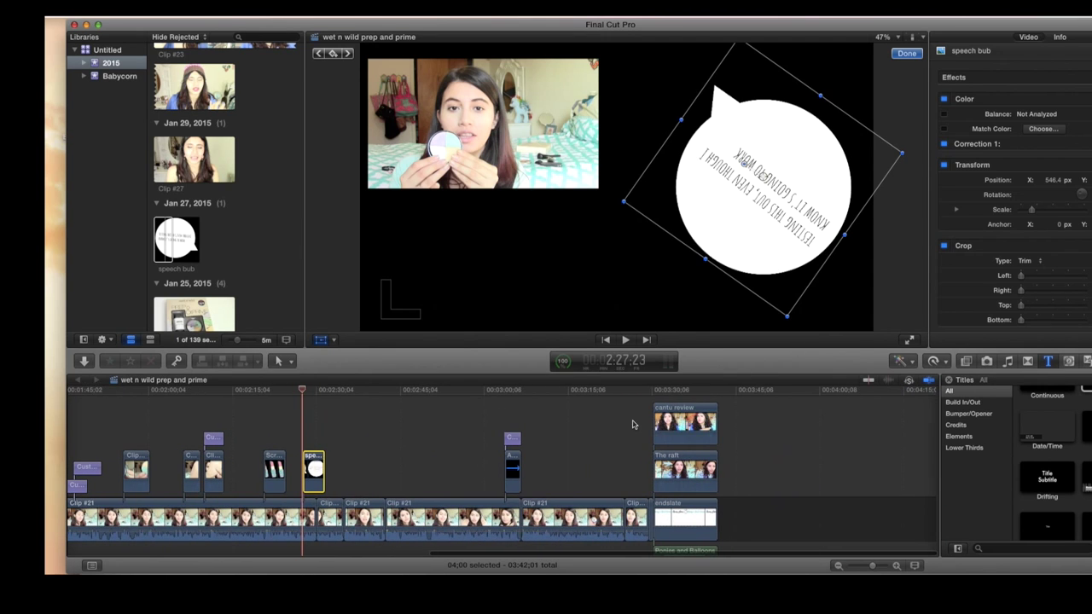
click(633, 425)
click(671, 409)
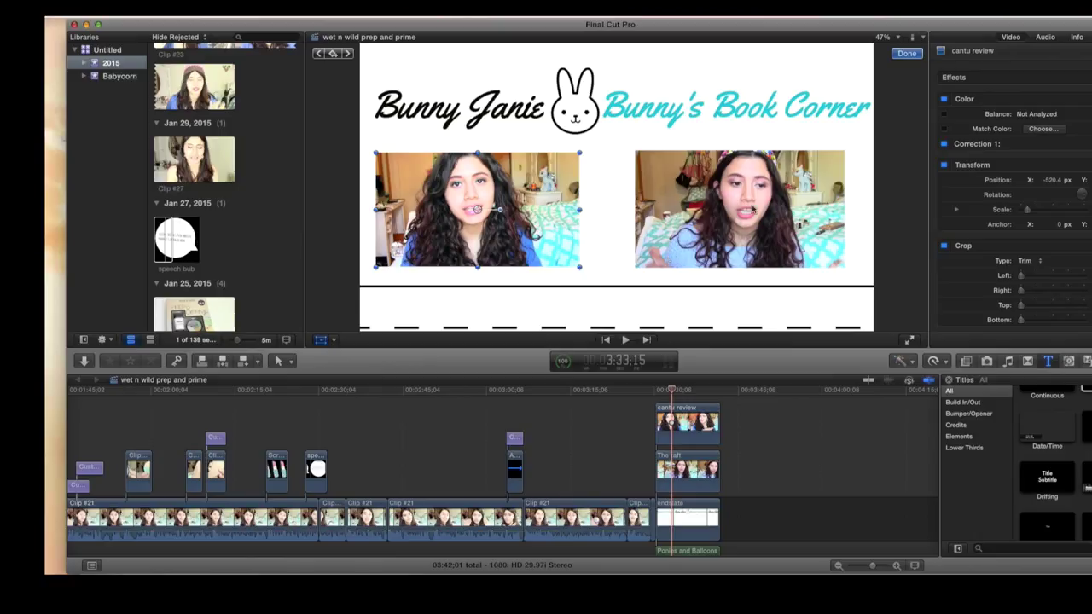
scroll(705, 482, down, 2)
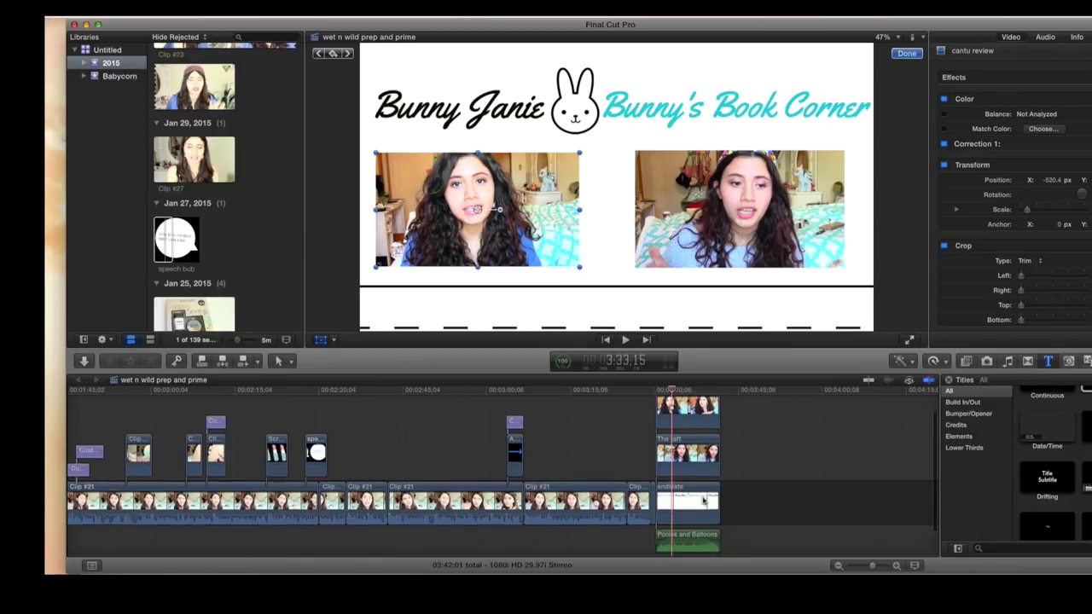
click(688, 503)
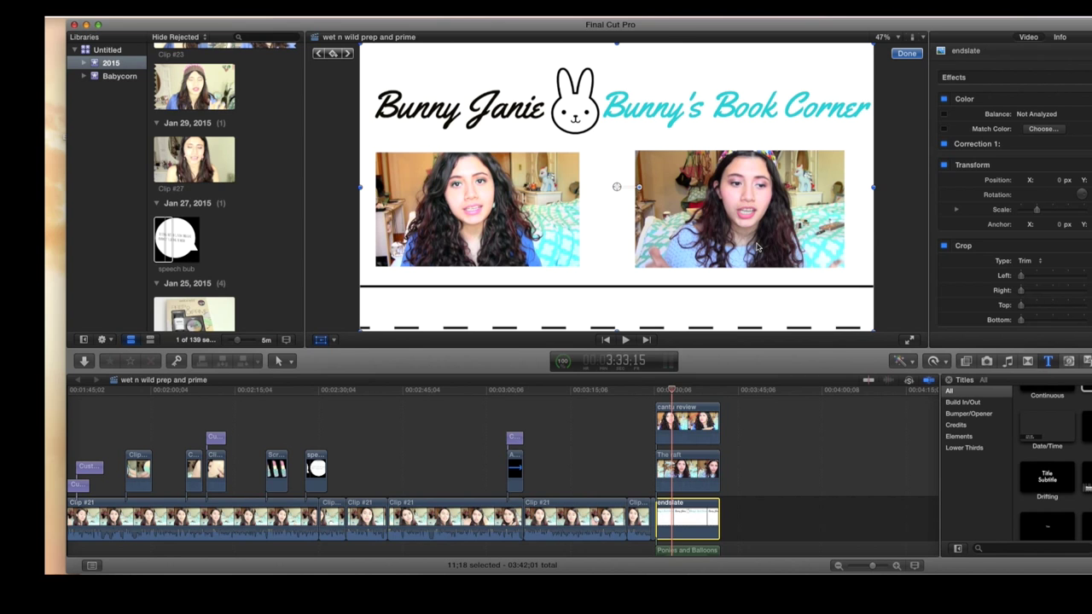